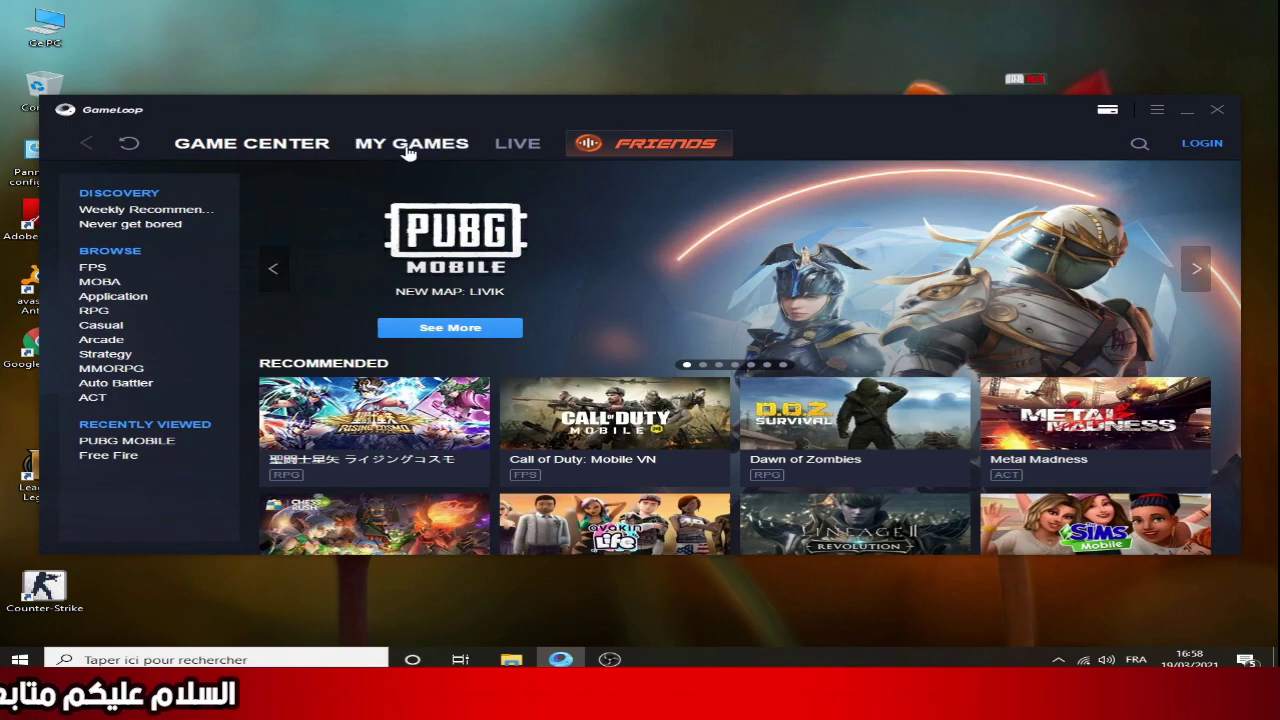
- Look through the PUBG MOBILE and Free Fire entries among the installed games, and close GameLoop
click(411, 143)
click(178, 245)
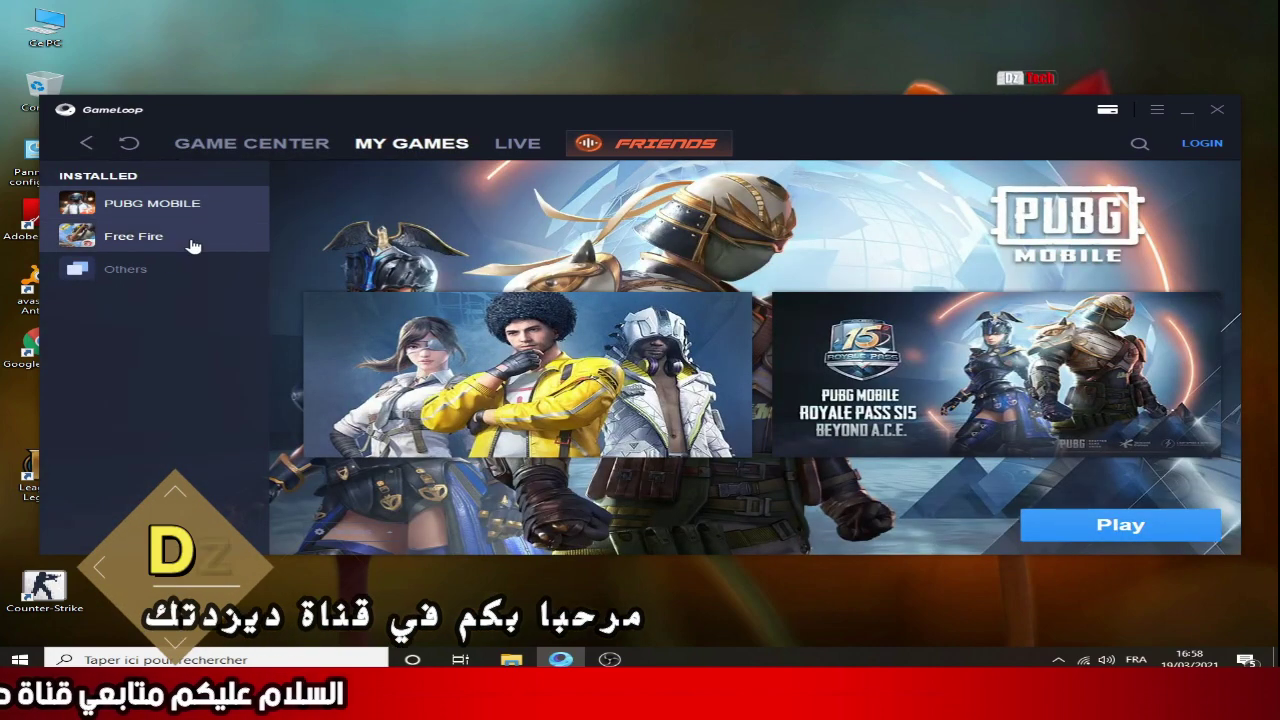
click(177, 207)
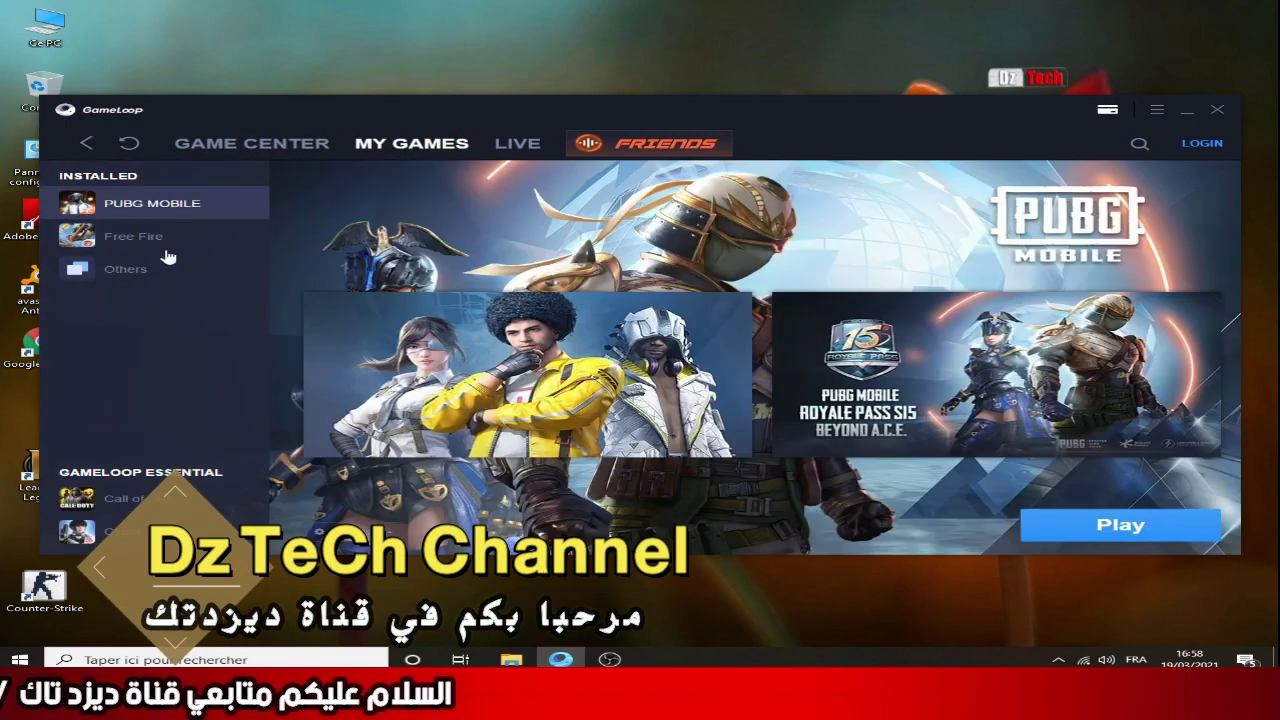
click(163, 269)
click(166, 240)
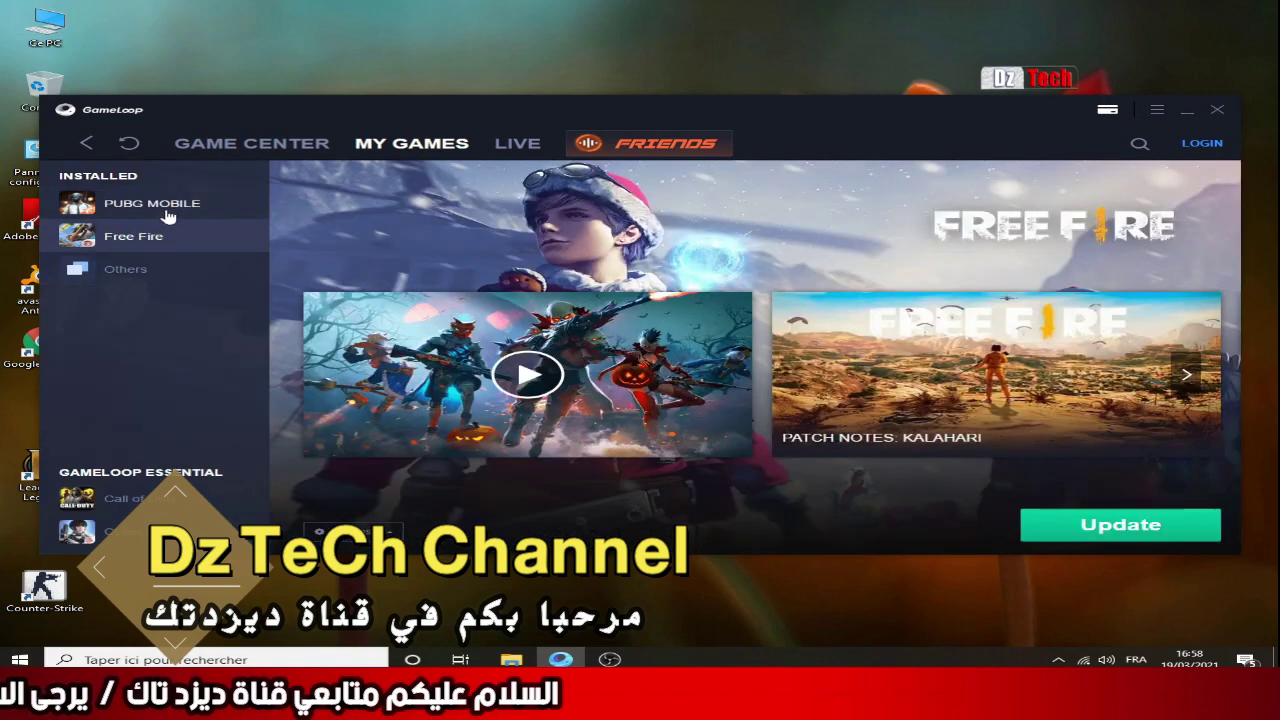
click(169, 212)
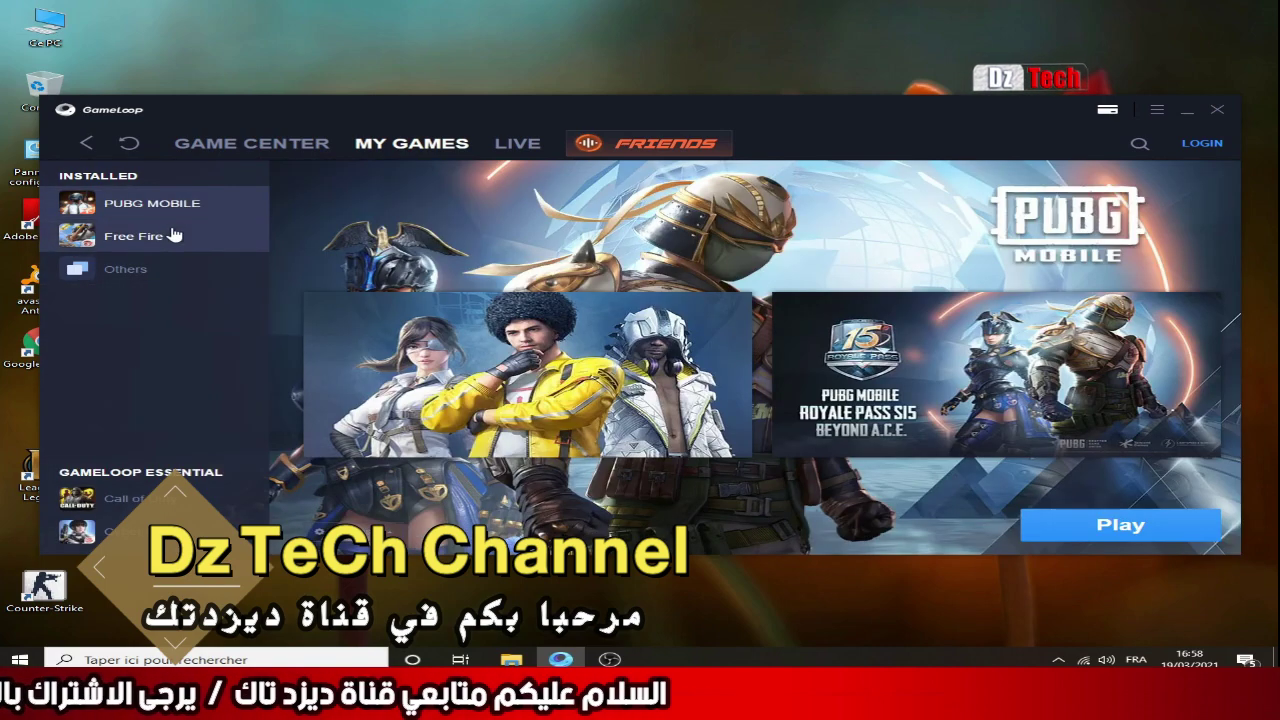
click(177, 236)
click(177, 215)
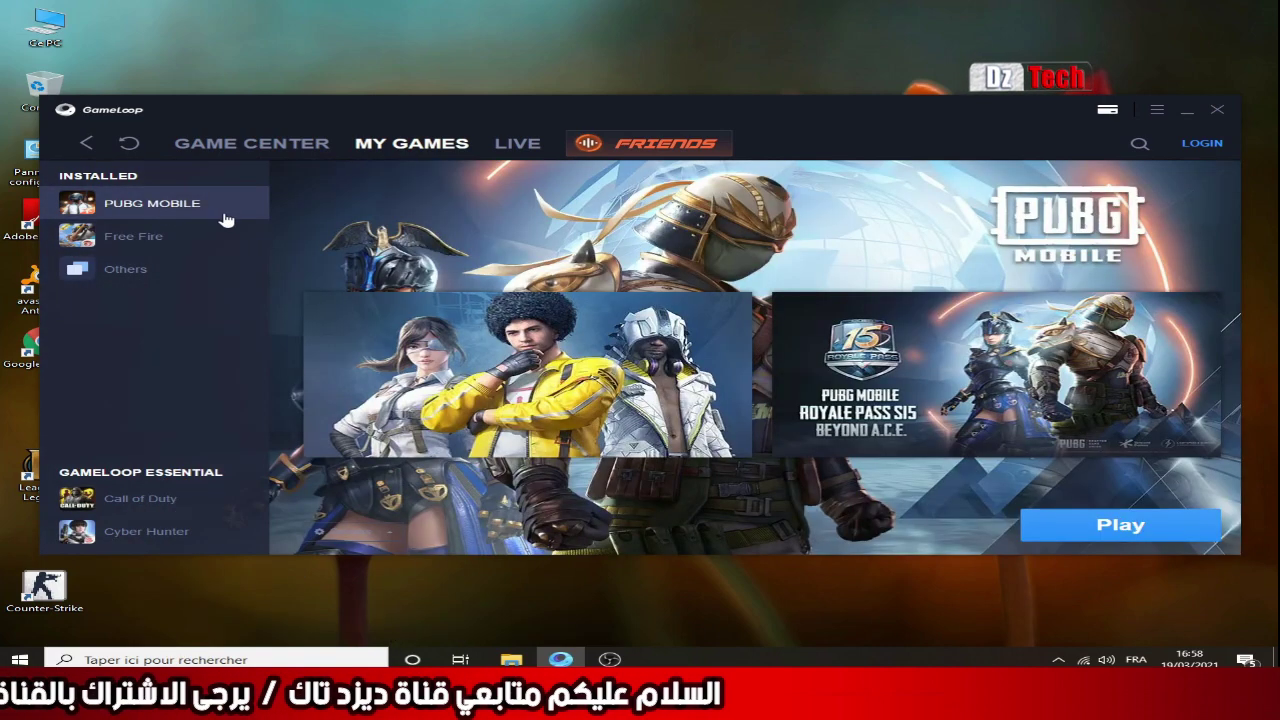
click(1218, 111)
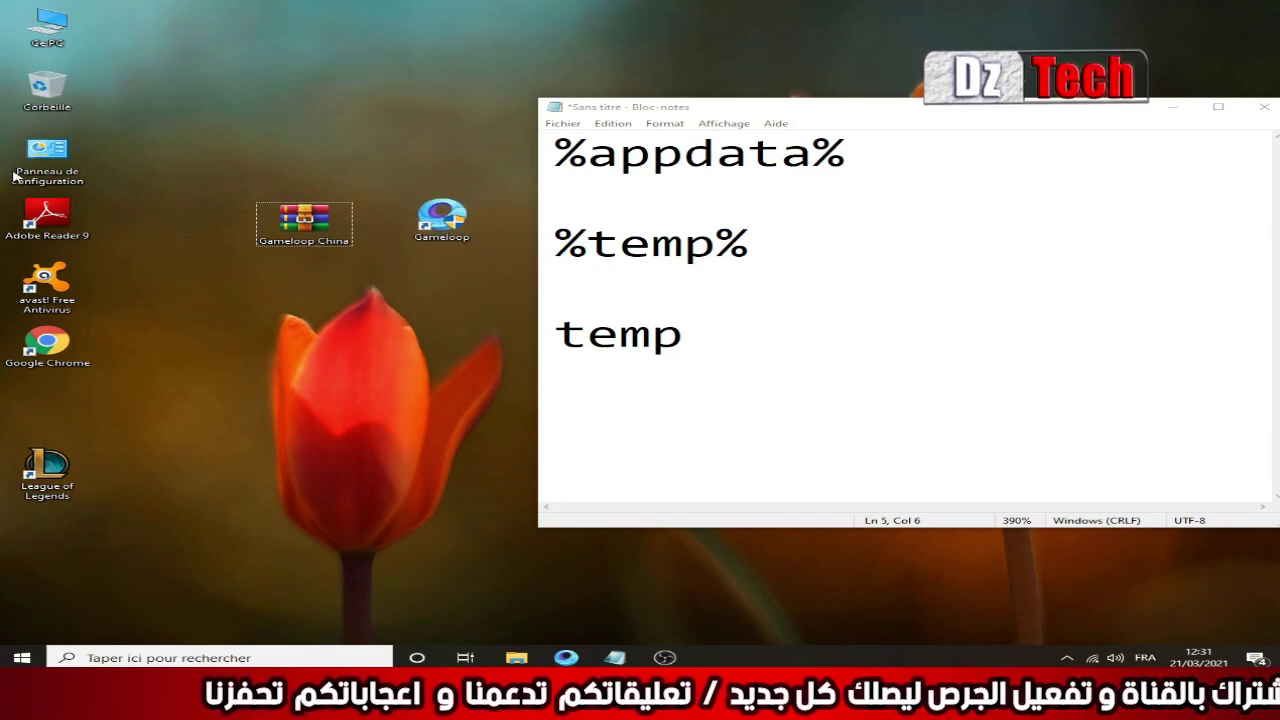
- Open the installed programs list from the Control Panel and launch the uninstaller for Gameloop
double_click(45, 160)
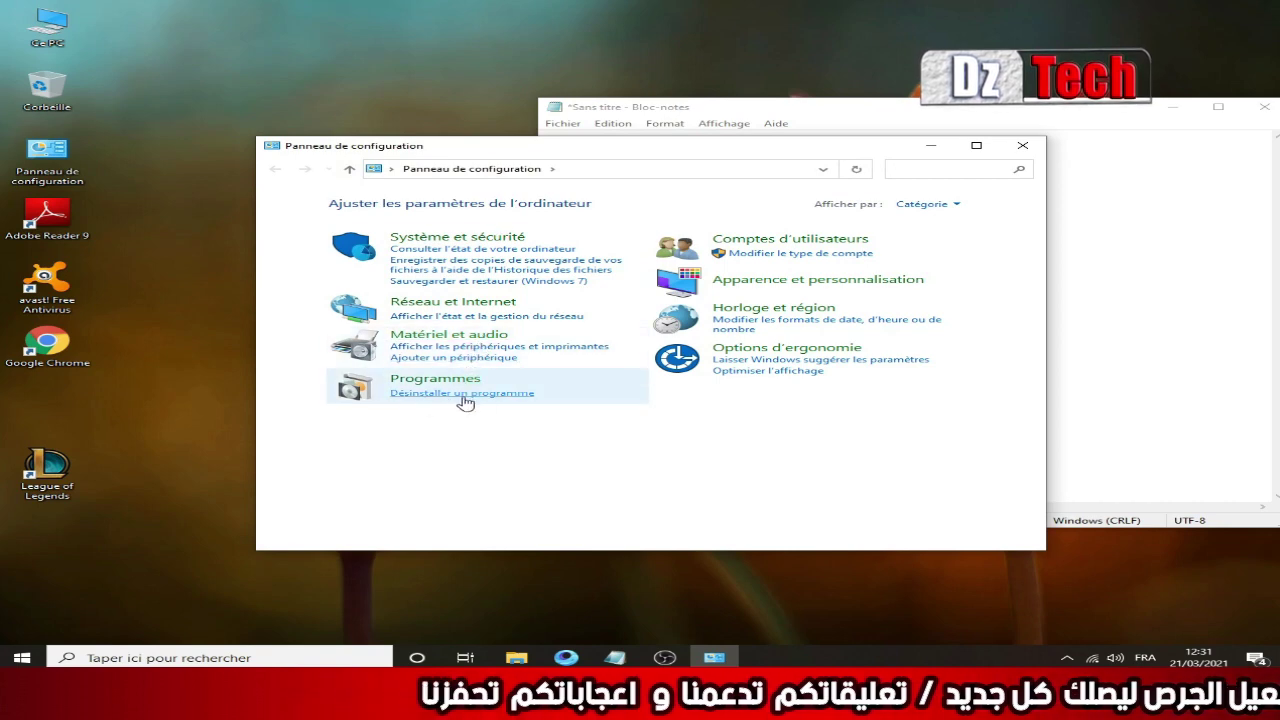
click(466, 393)
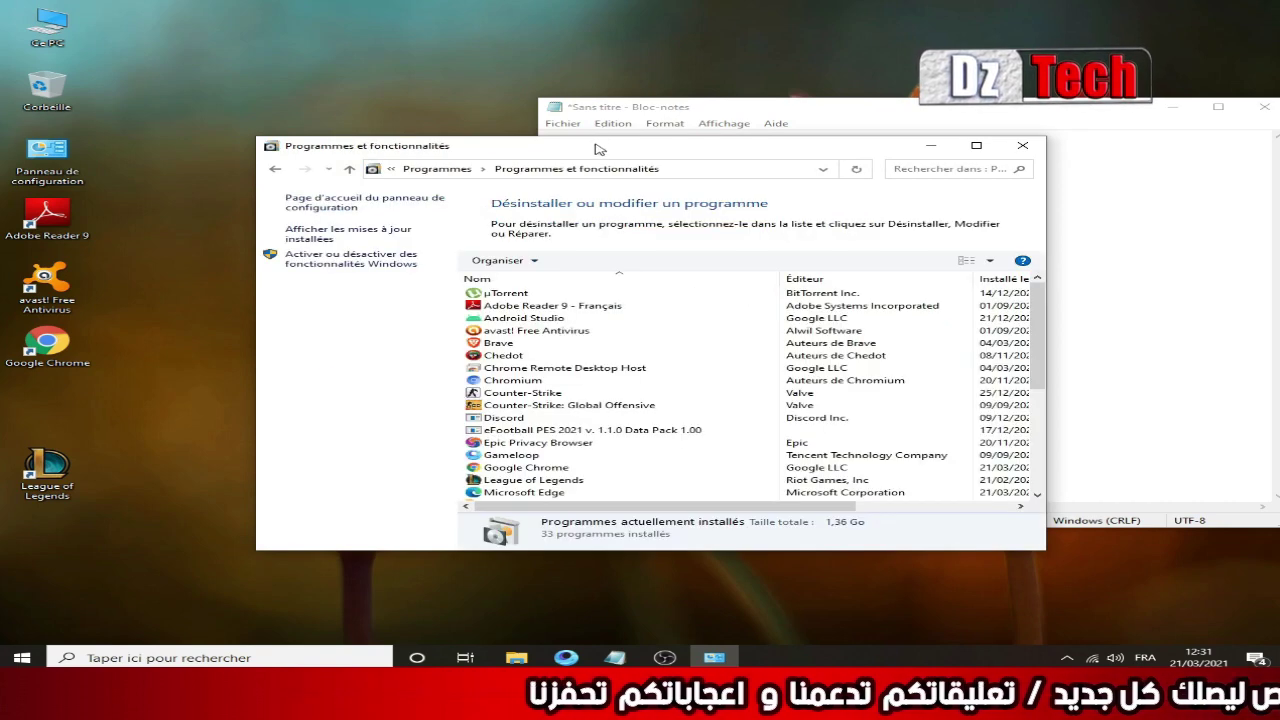
drag(599, 148, 591, 98)
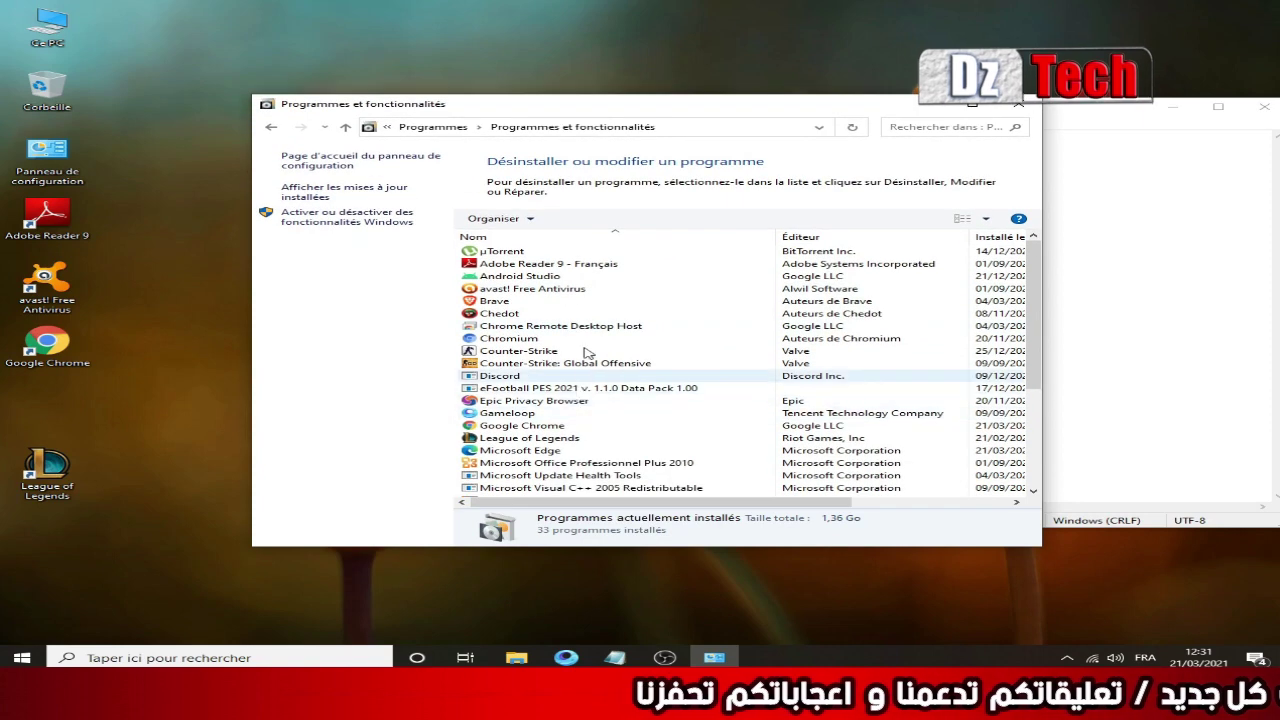
scroll(585, 355, down, 1)
click(570, 376)
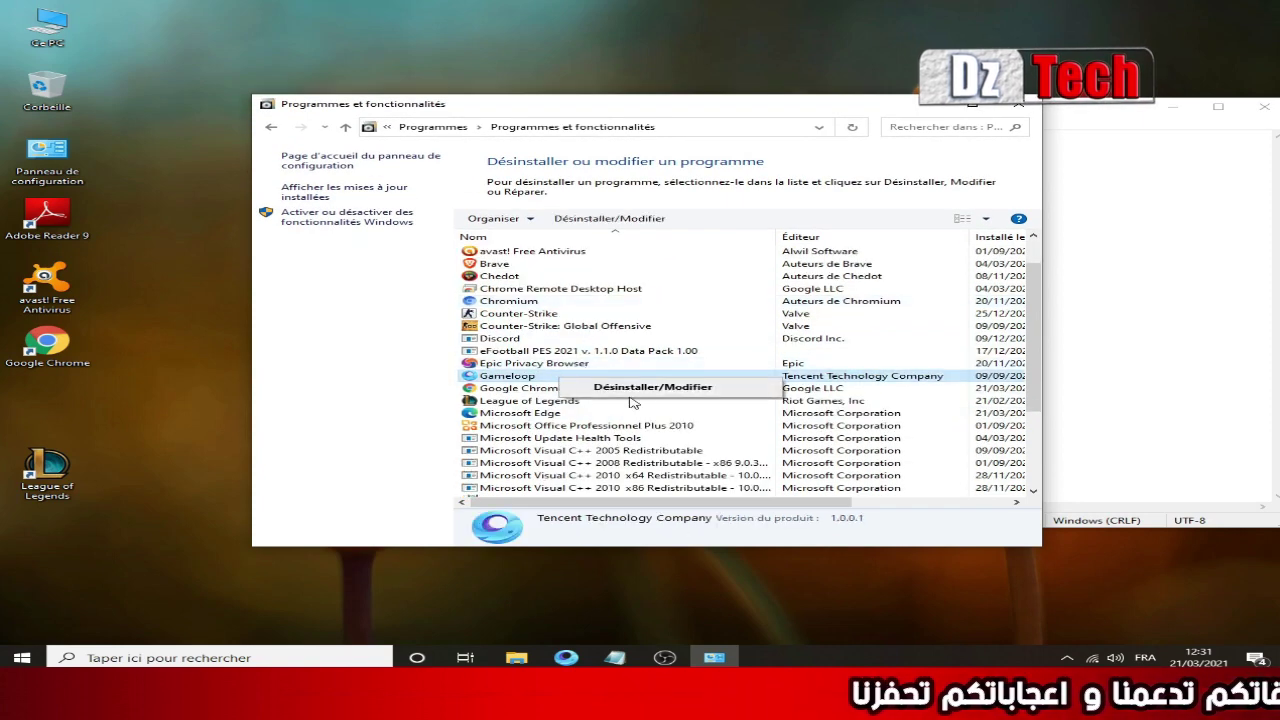
click(617, 389)
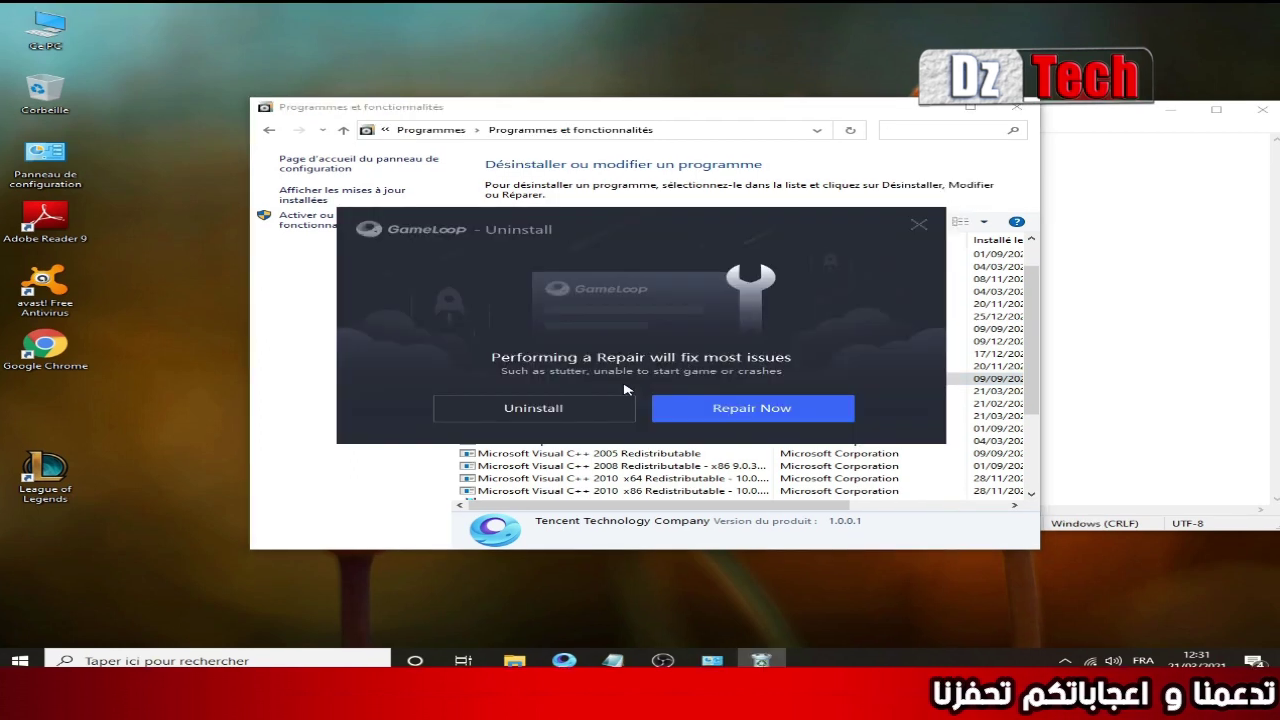
- Uninstall GameLoop with "Your Ping is high." as the feedback reason, and dismiss the uninstaller
click(535, 410)
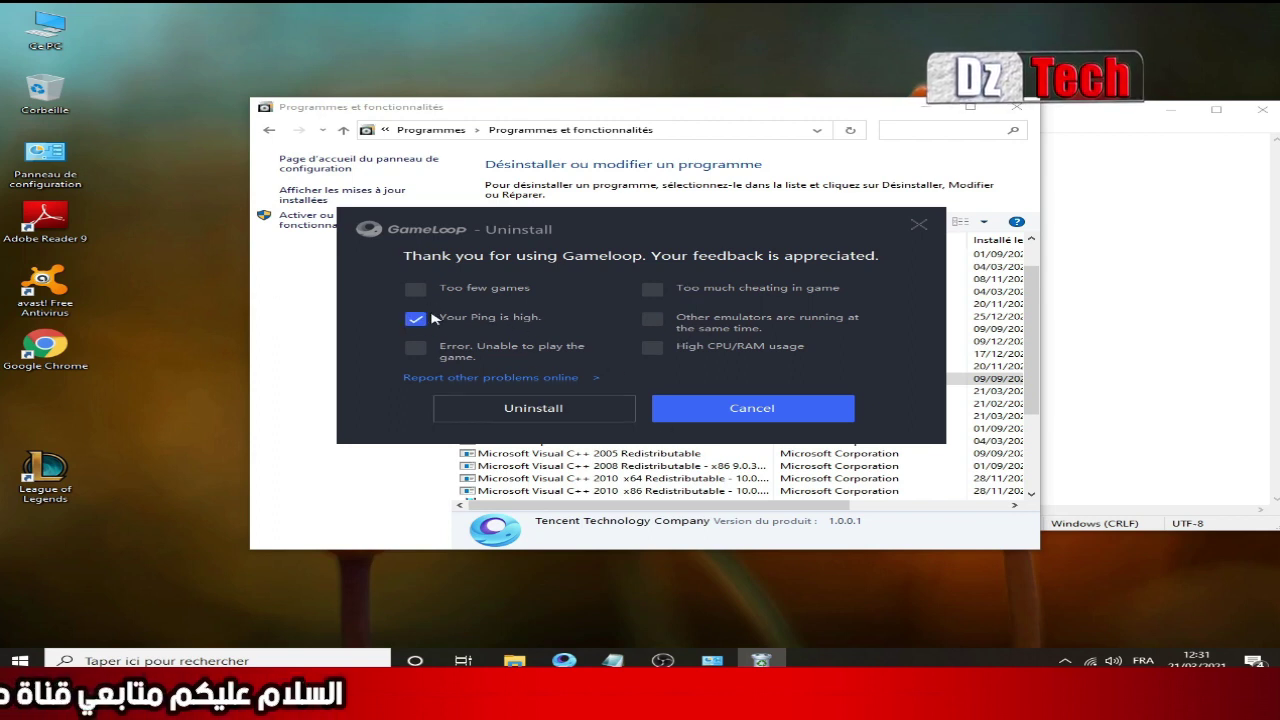
click(533, 409)
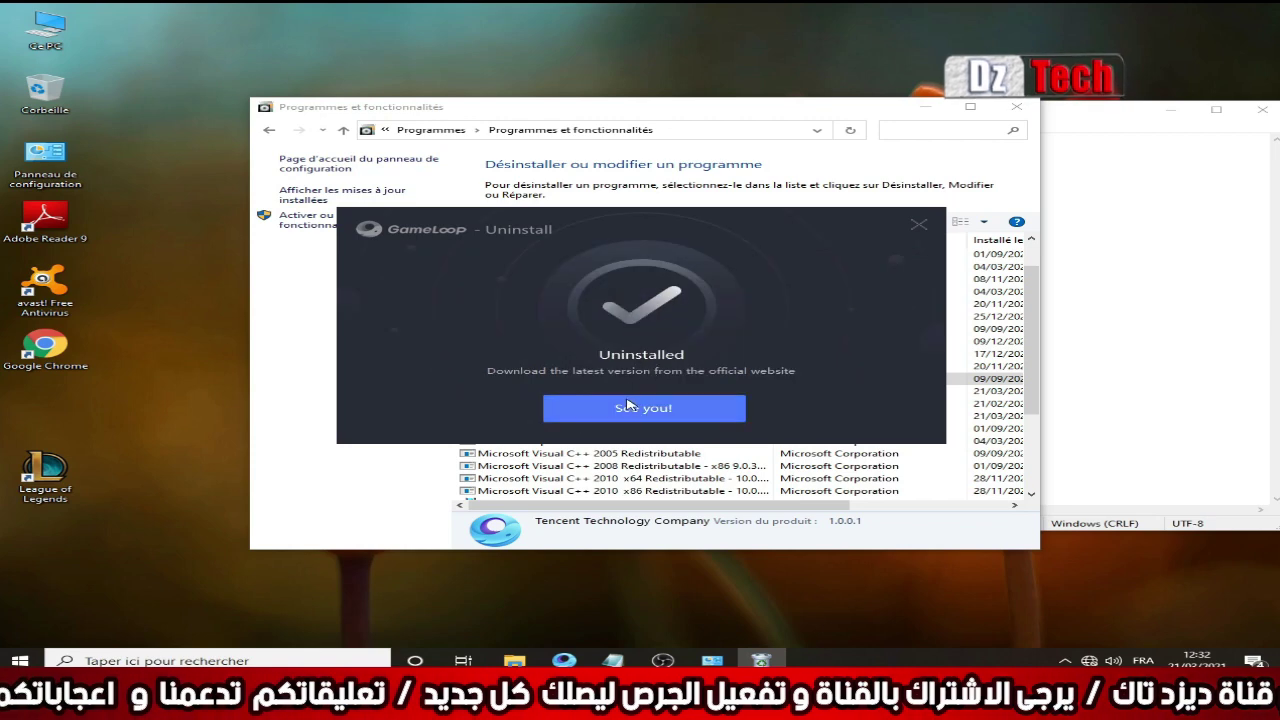
click(629, 409)
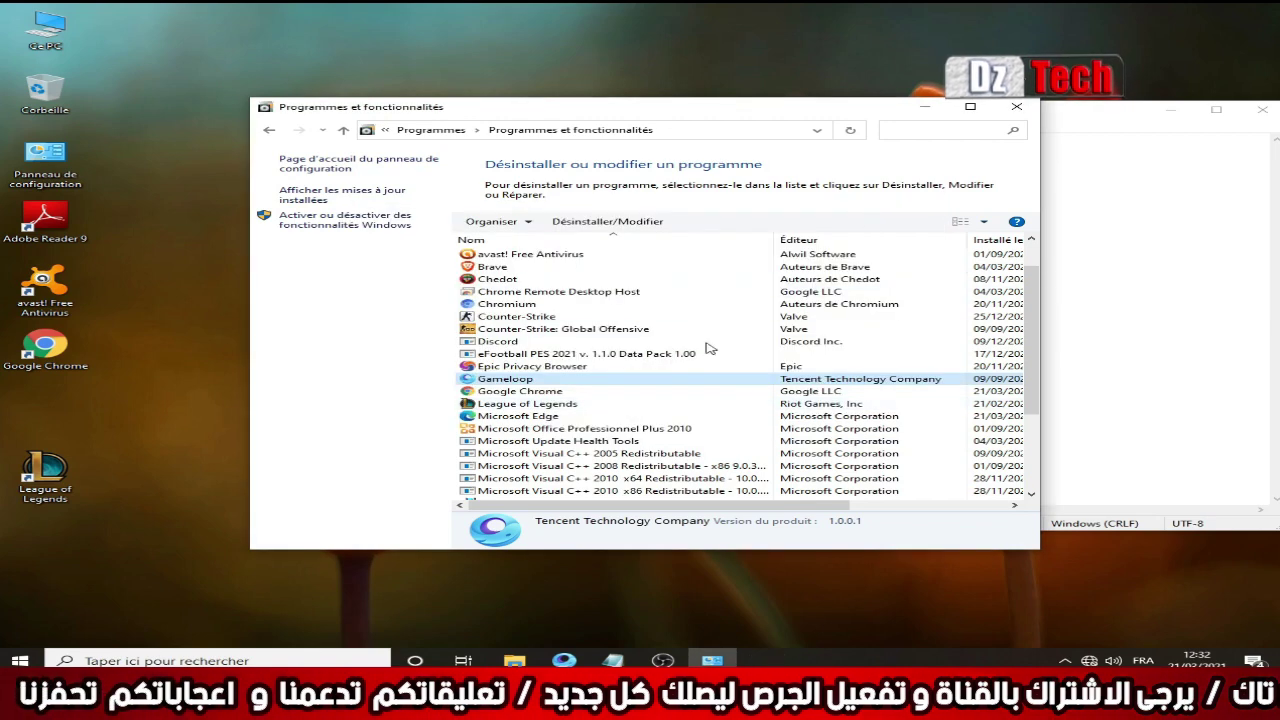
- Reload the installed programs list, check it for a remaining Gameloop entry, and close the window
click(570, 370)
click(570, 381)
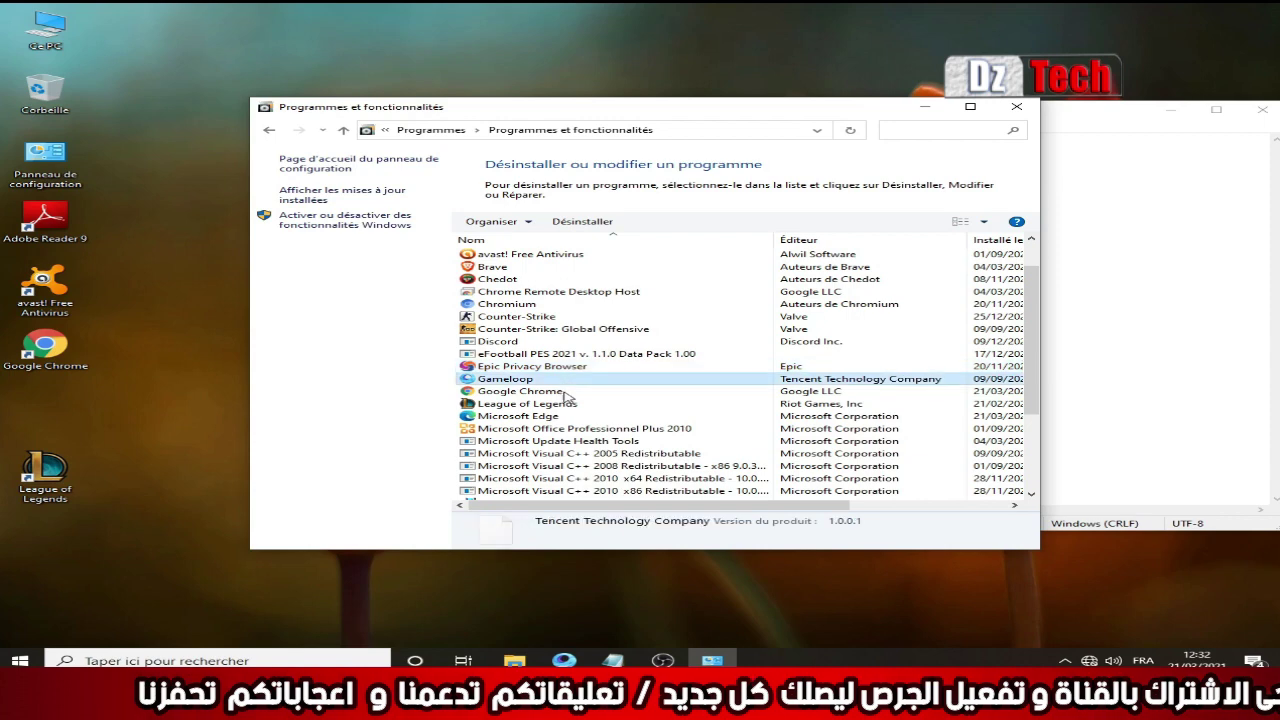
click(570, 391)
click(565, 379)
click(268, 130)
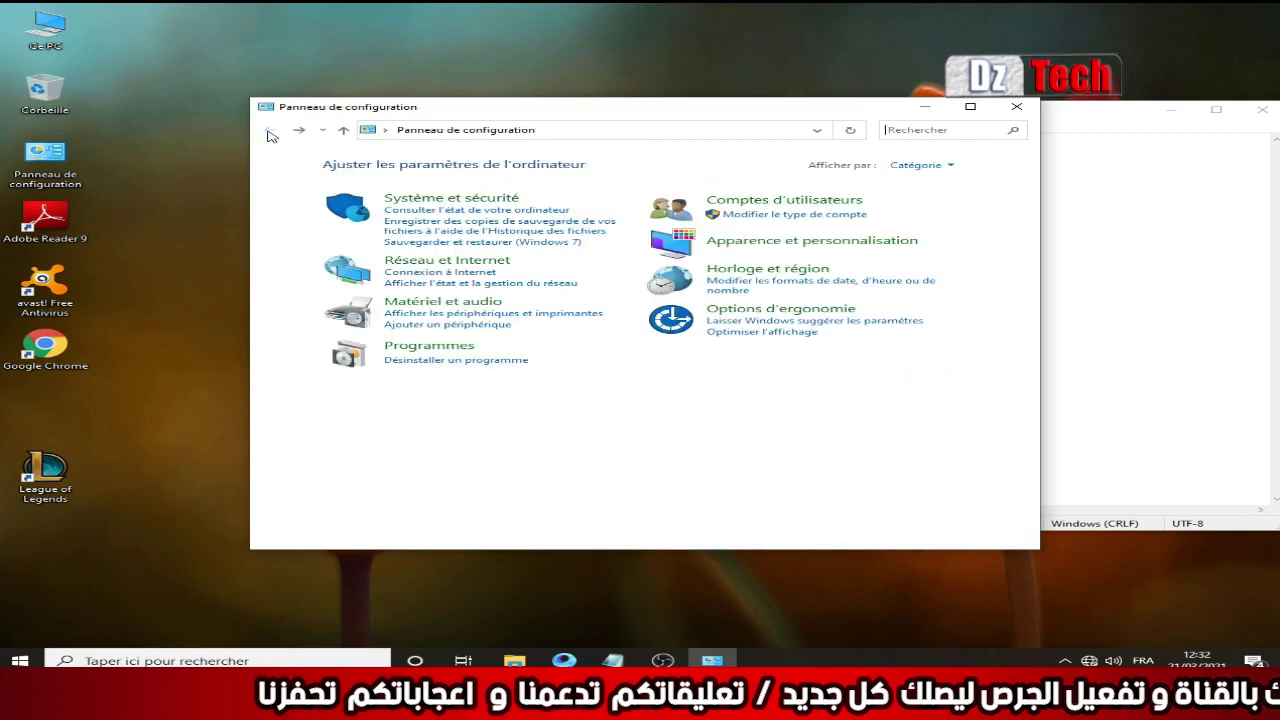
click(468, 365)
click(563, 366)
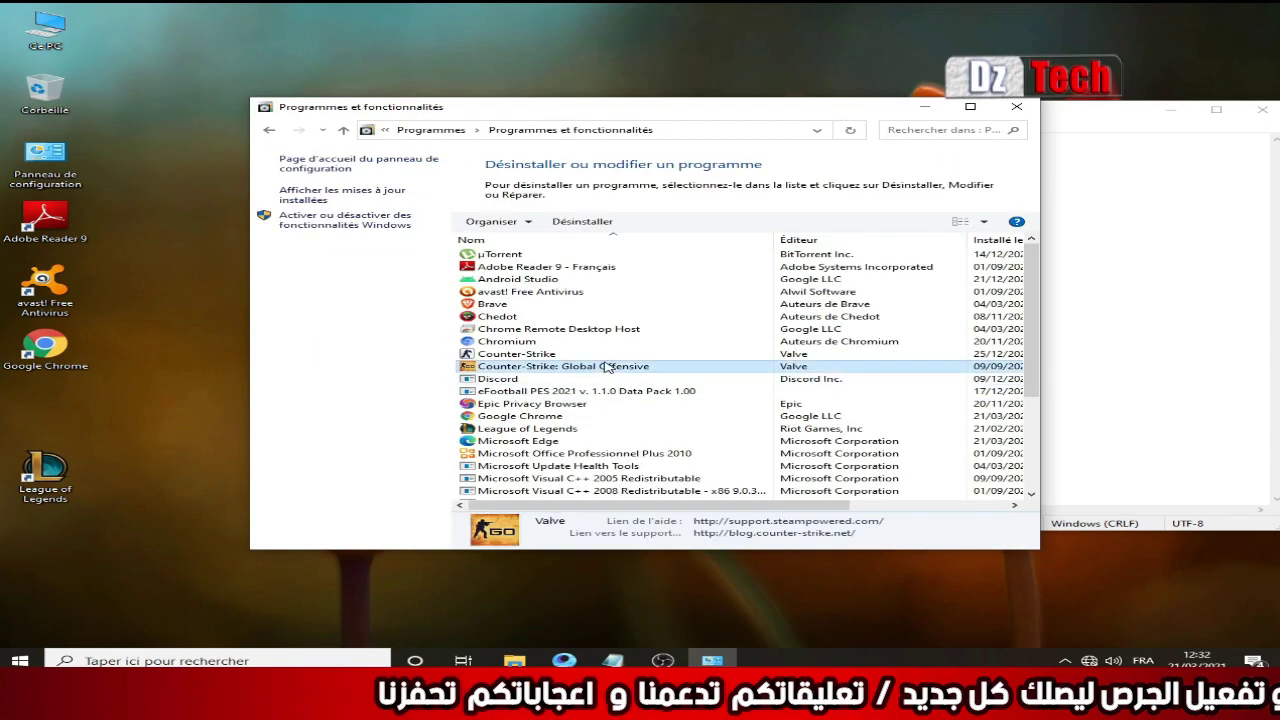
scroll(605, 420, down, 4)
scroll(608, 440, up, 5)
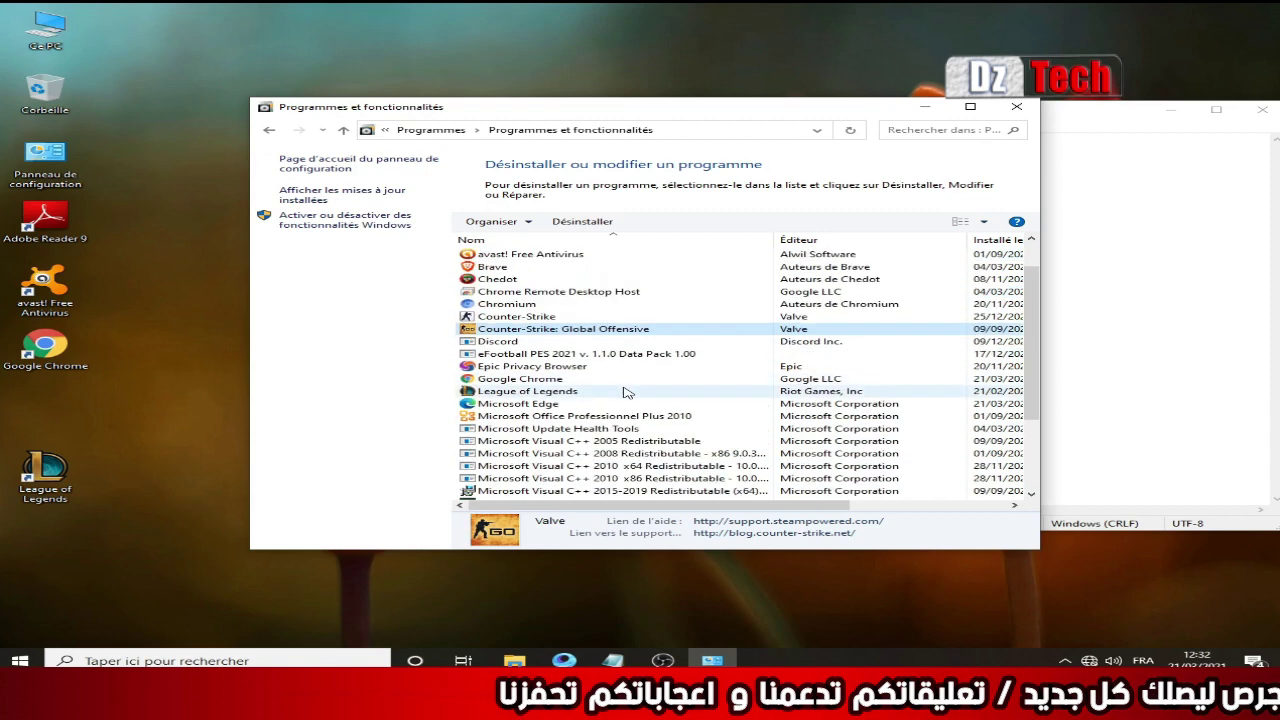
click(1016, 106)
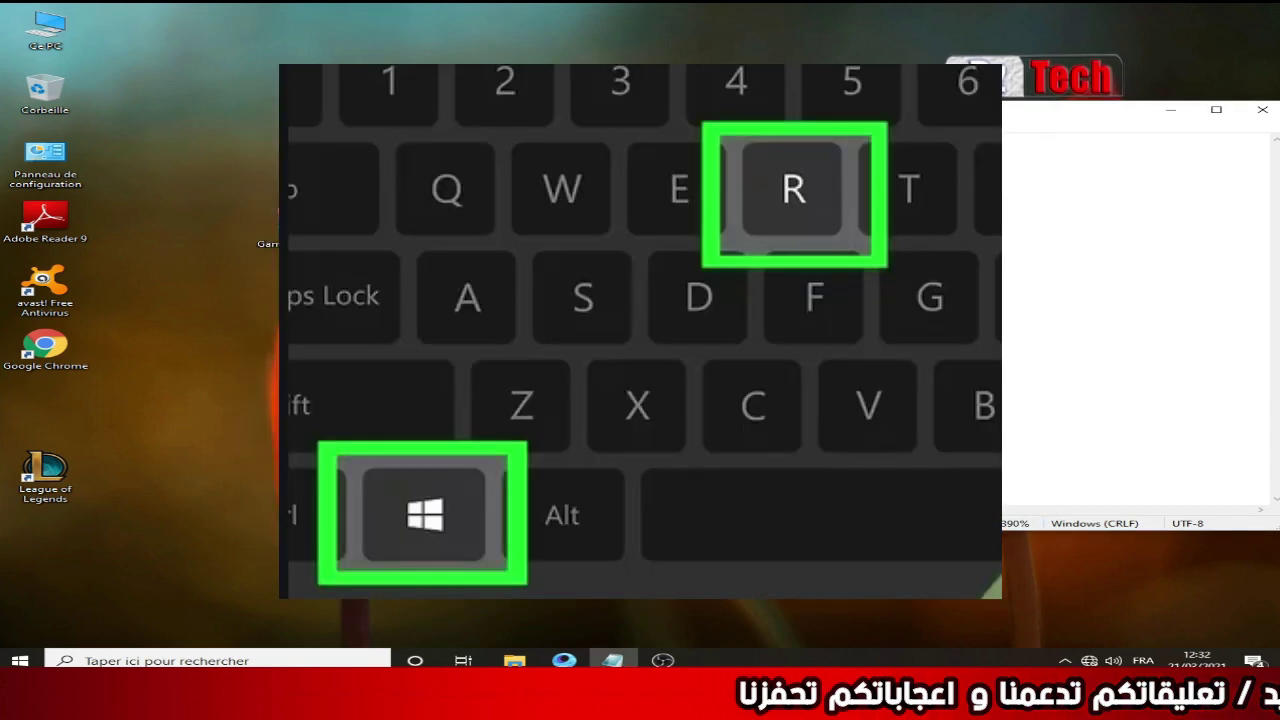
- Open the AppData Roaming folder by running %appdata%, and display its contents as larger icons
key(super+r)
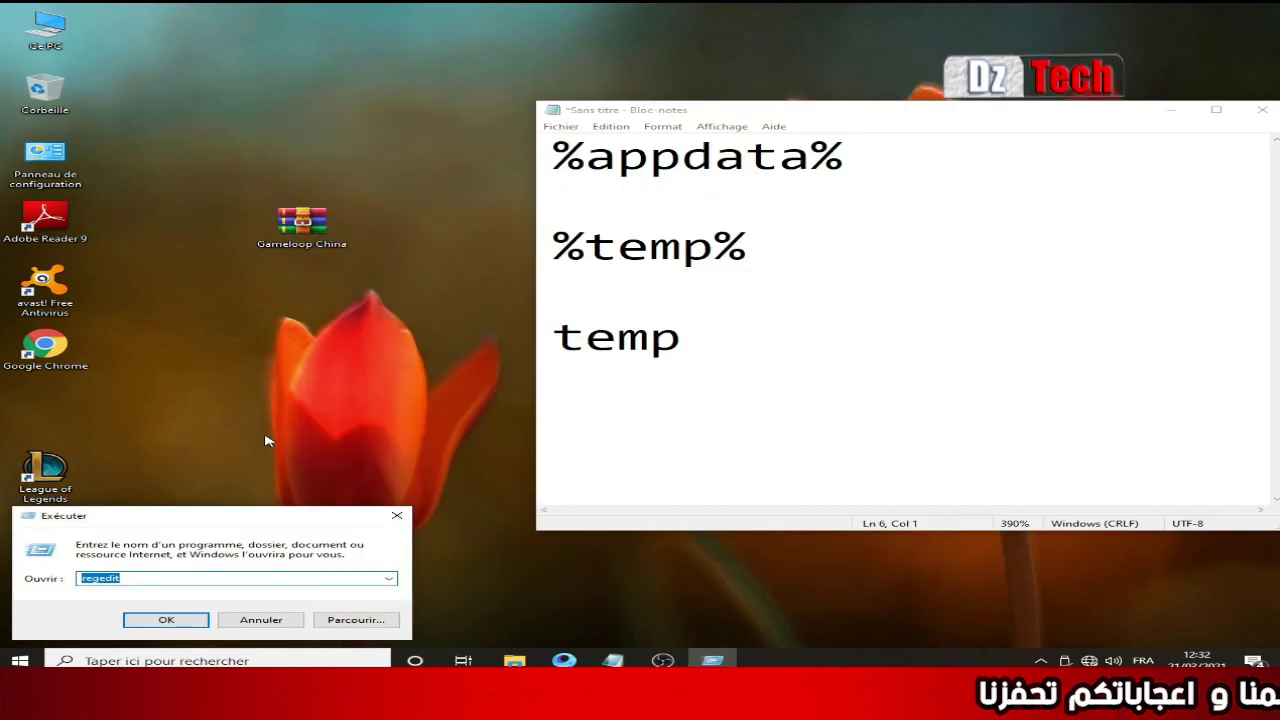
text(%)
key(Down)
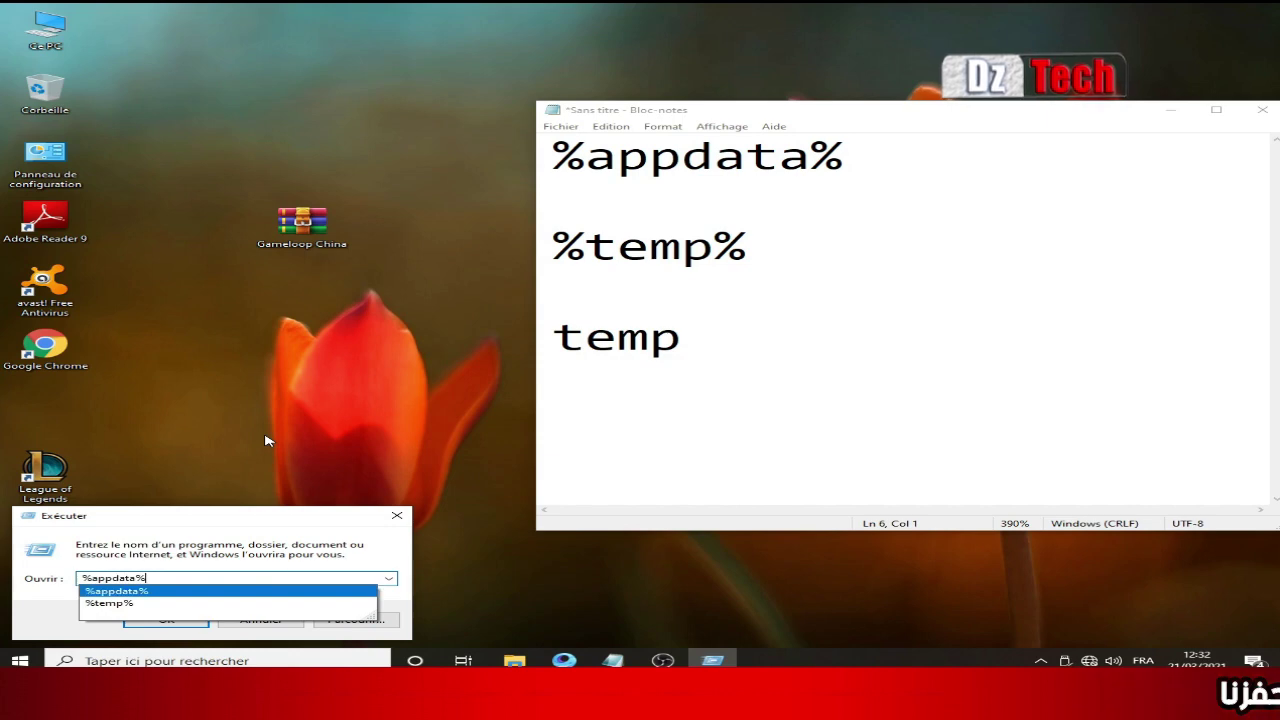
key(Return)
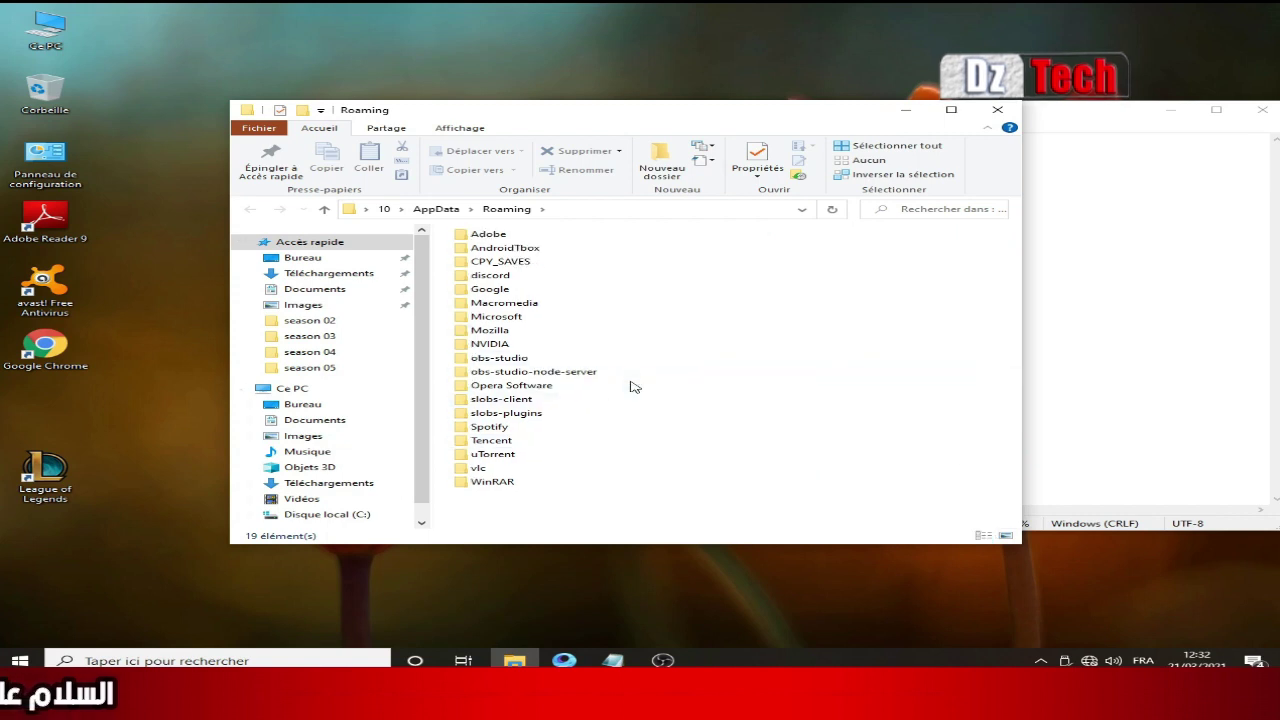
ctrl+scroll(632, 356, down, 1)
ctrl+scroll(632, 356, up, 3)
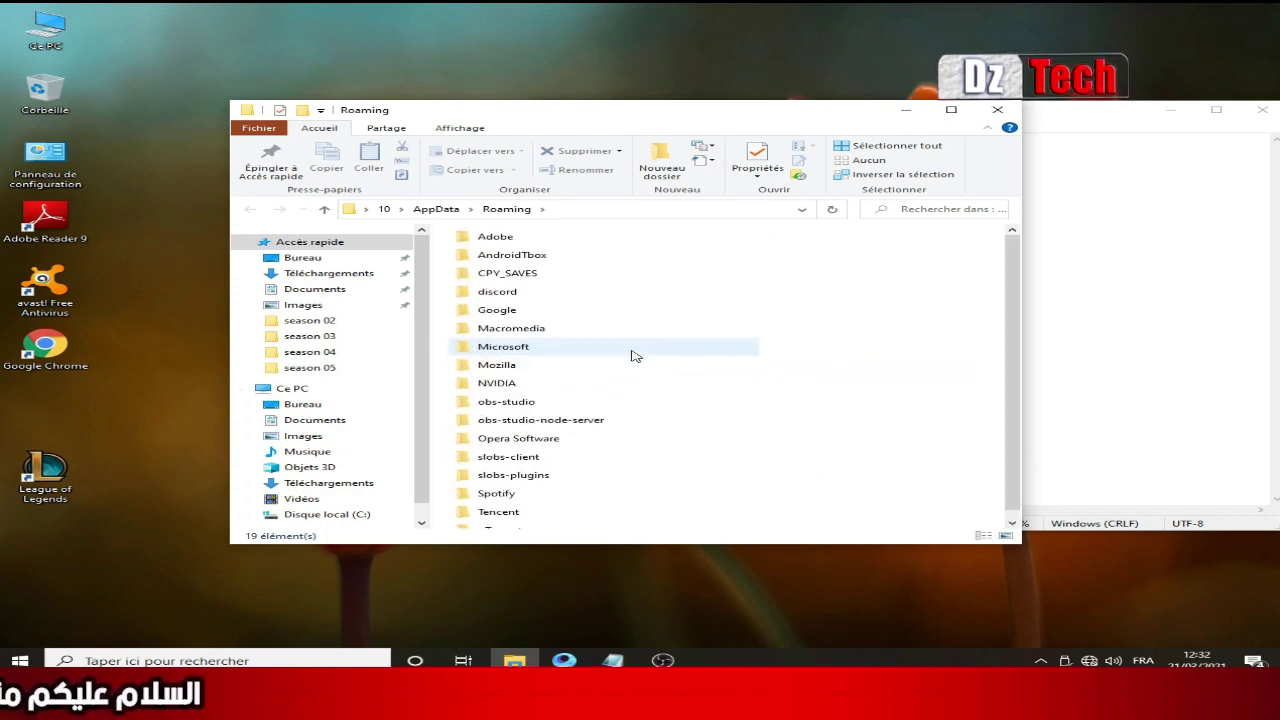
ctrl+scroll(632, 356, up, 2)
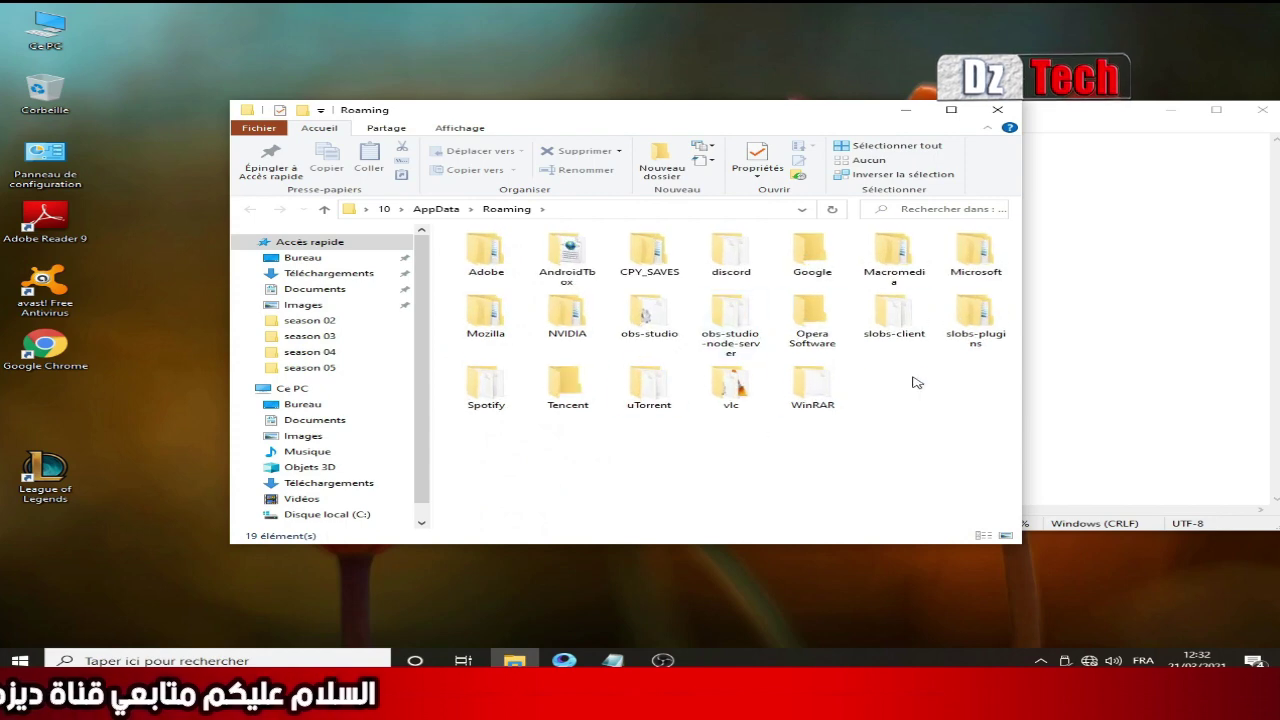
- Delete the Tencent folder from the Roaming folder and close the folder window
click(590, 395)
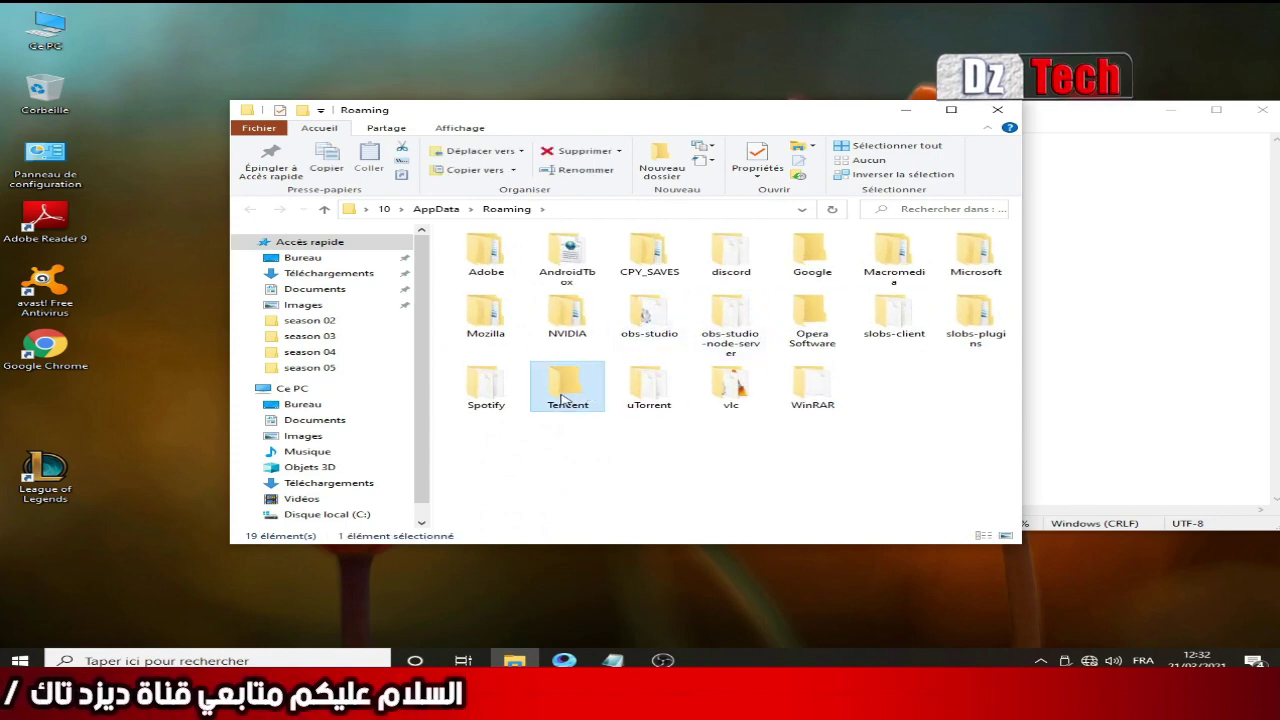
right_click(563, 392)
click(700, 347)
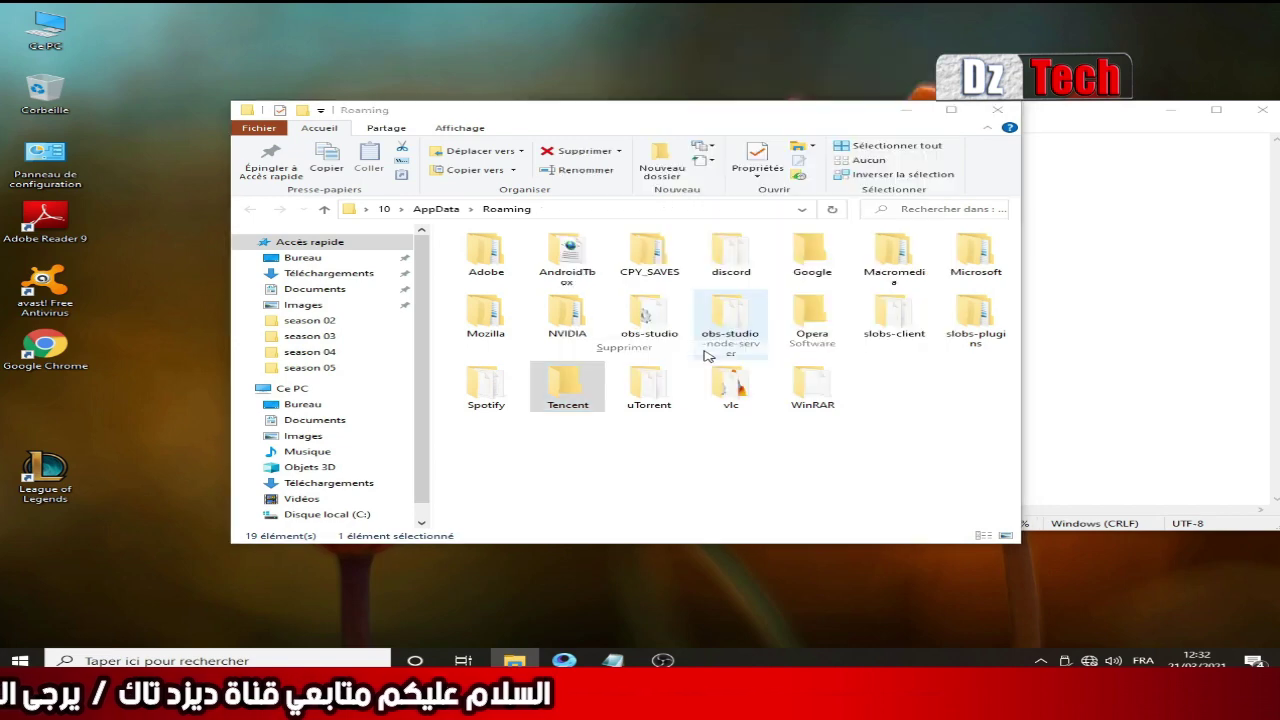
click(997, 111)
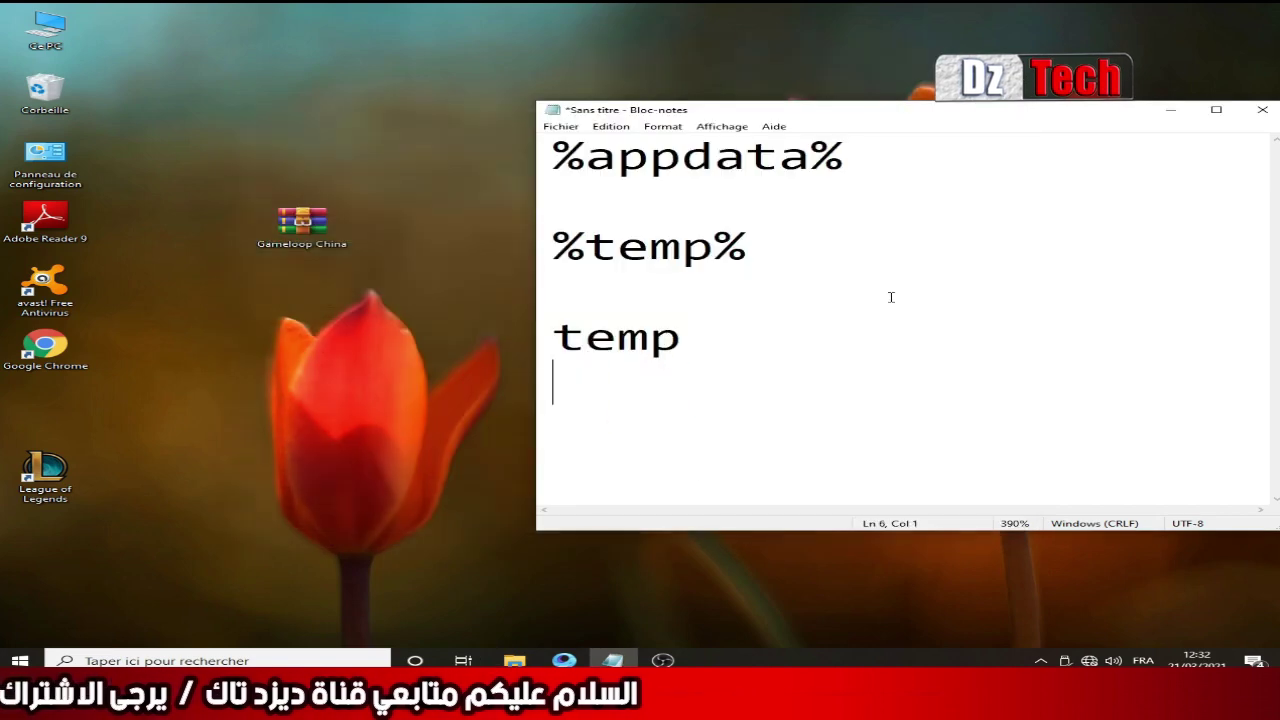
- Open the Windows Temp folder by running the temp command
key(super+r)
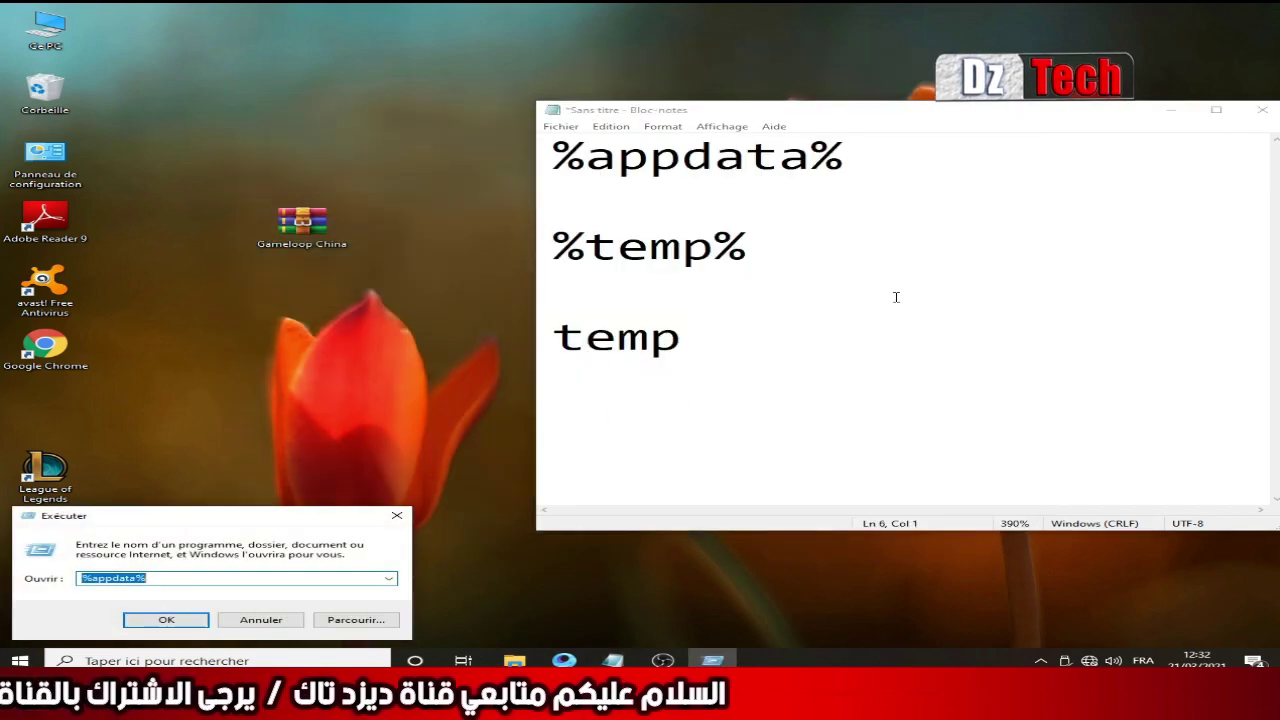
text(tem)
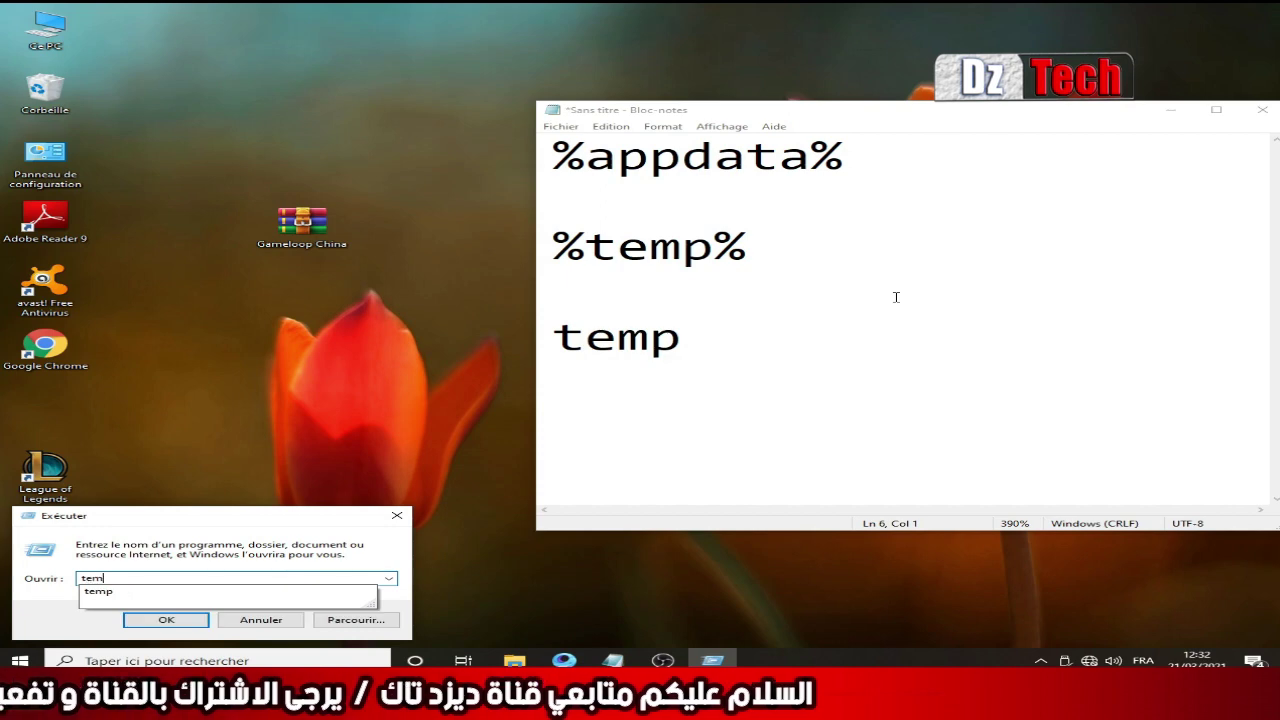
text(p)
key(Return)
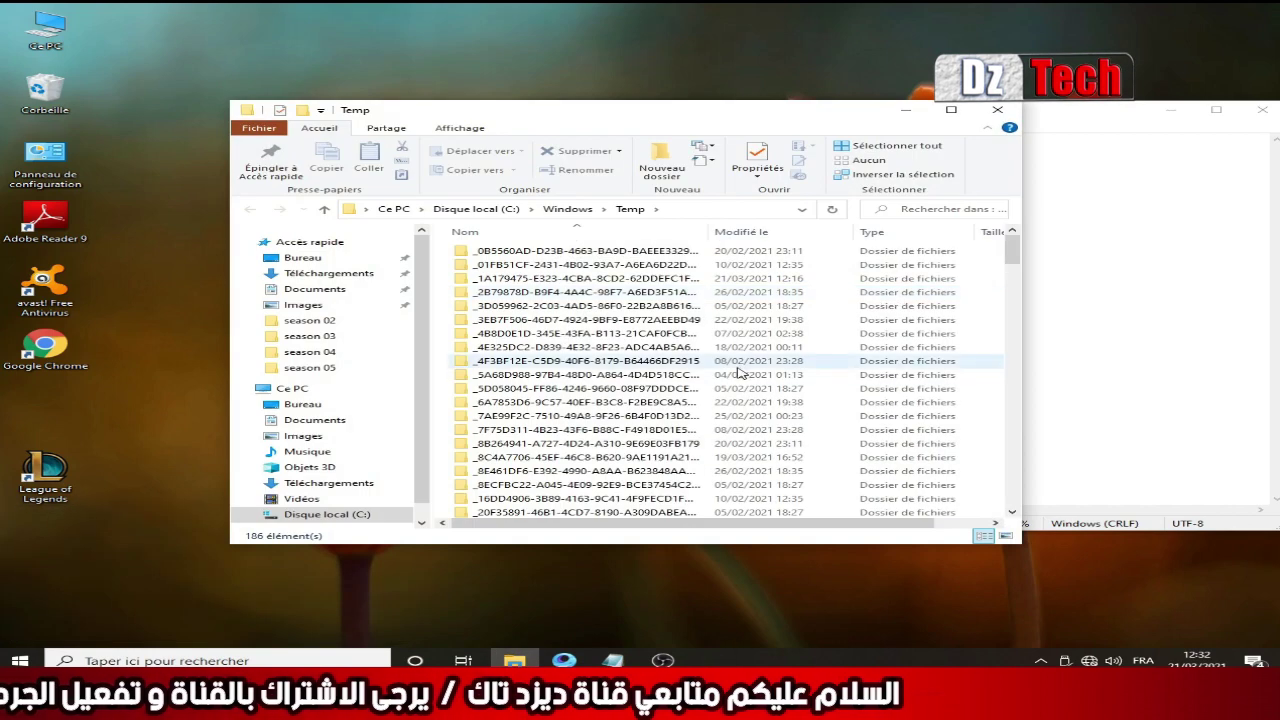
- Delete everything in the Windows Temp folder, continuing with administrator rights and skipping all in-use items, and close the folder window
click(738, 374)
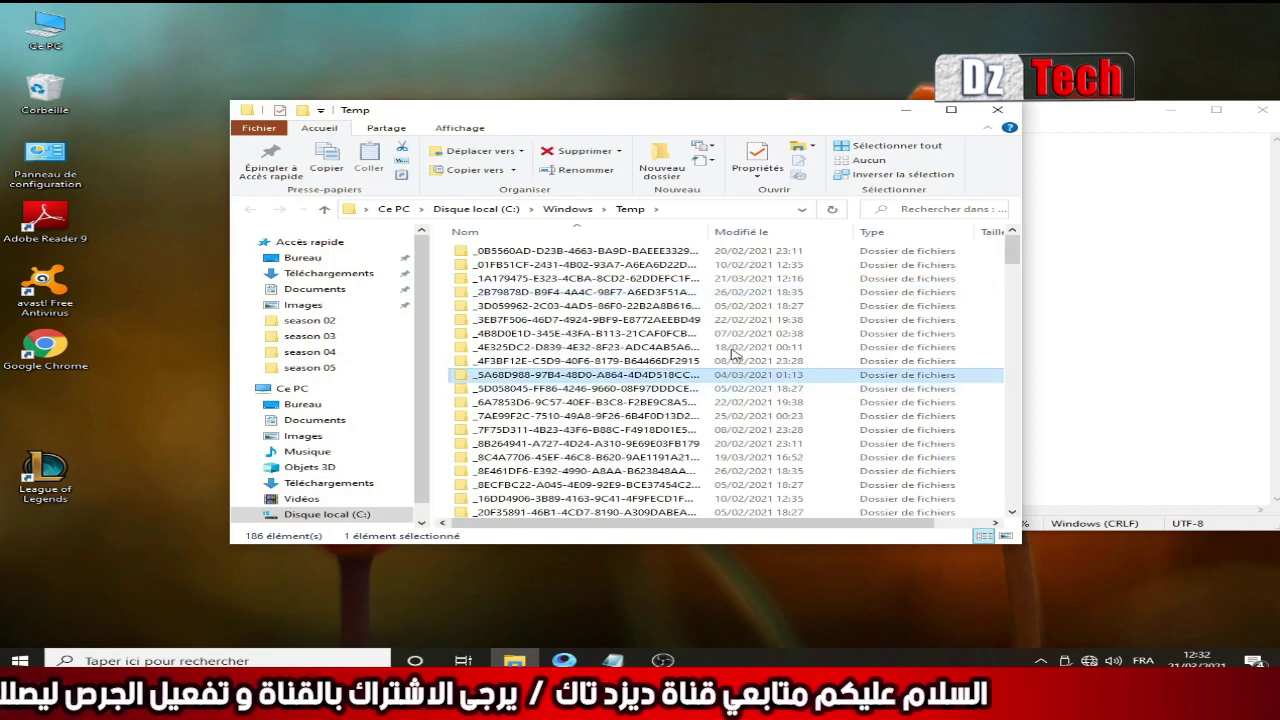
key(ctrl+a)
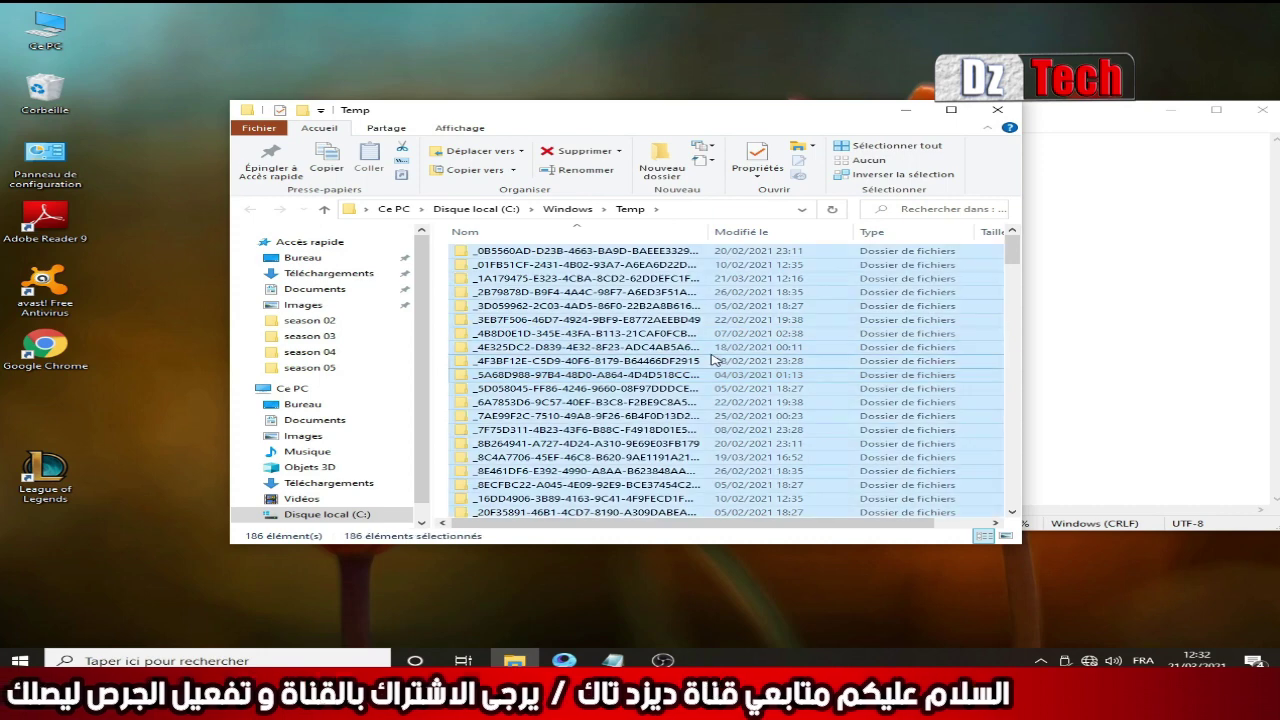
double_click(697, 101)
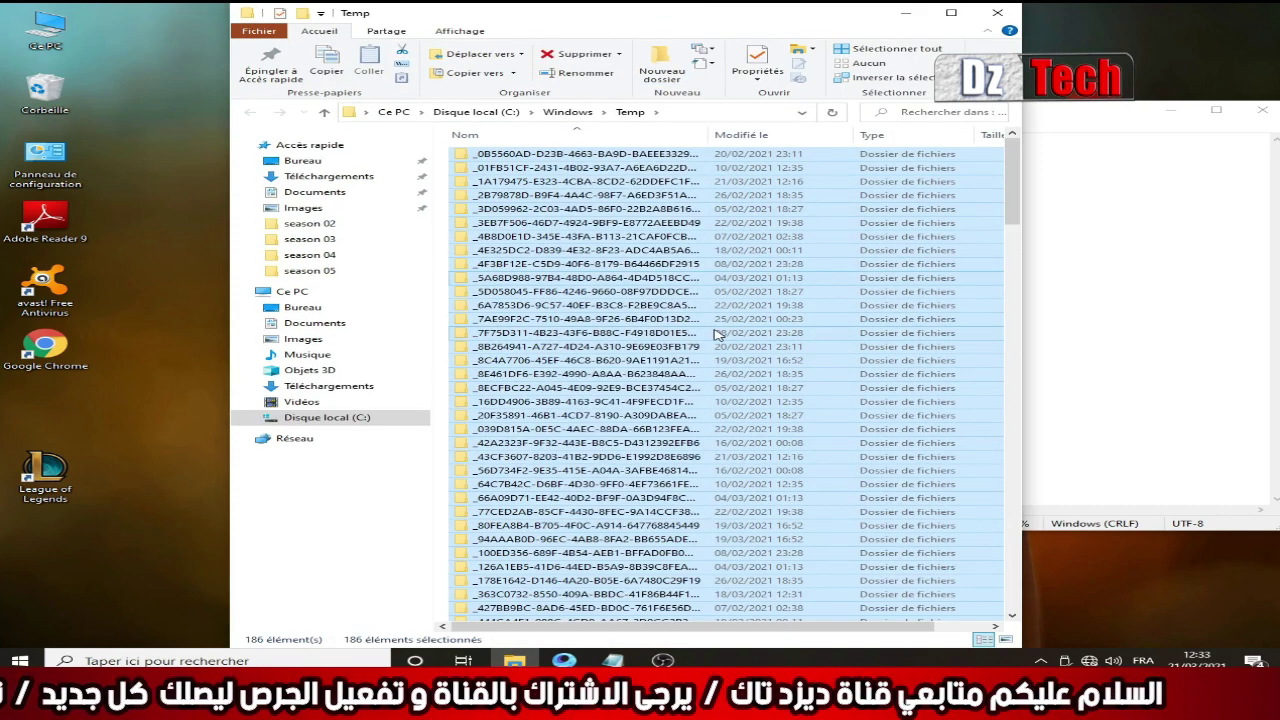
key(Delete)
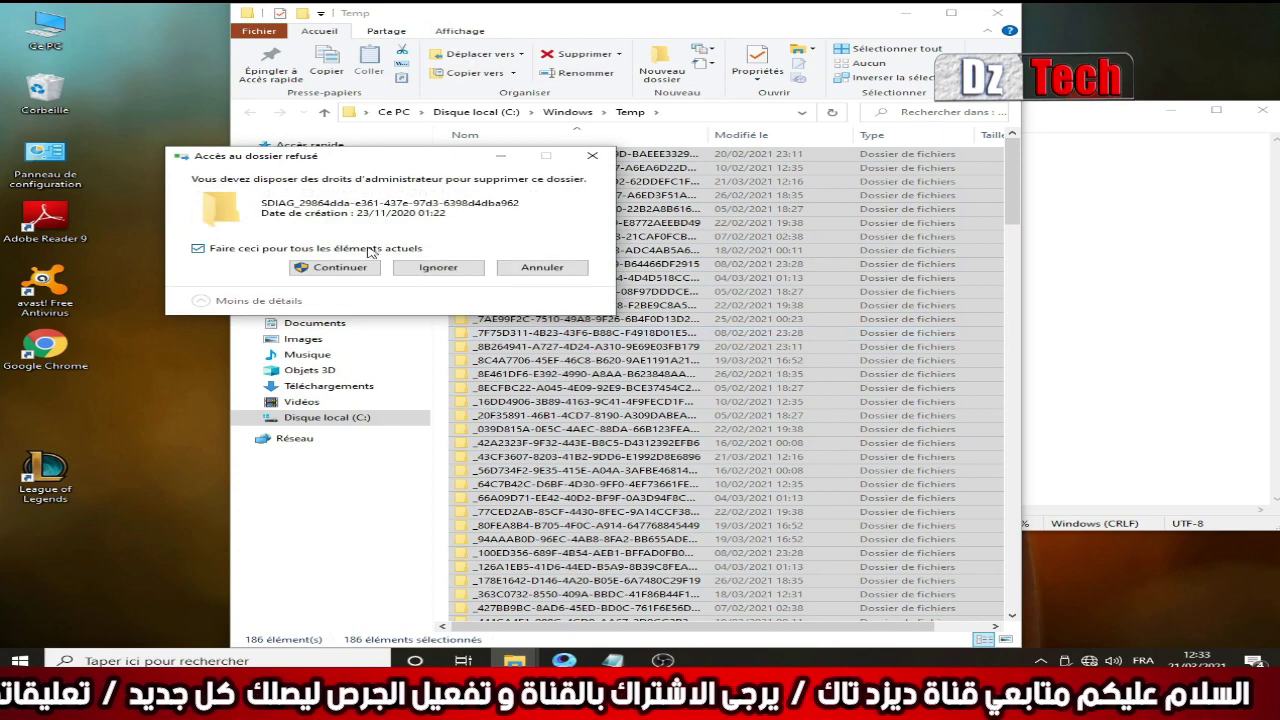
click(340, 268)
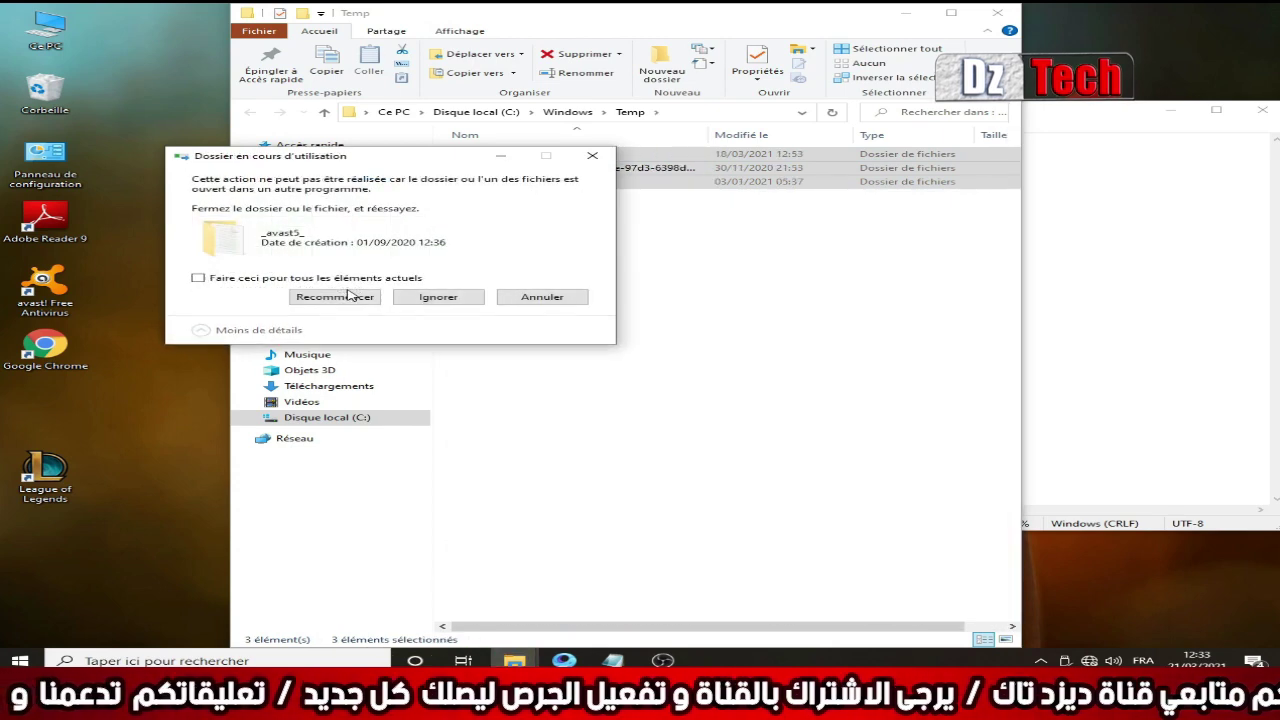
click(321, 284)
click(468, 298)
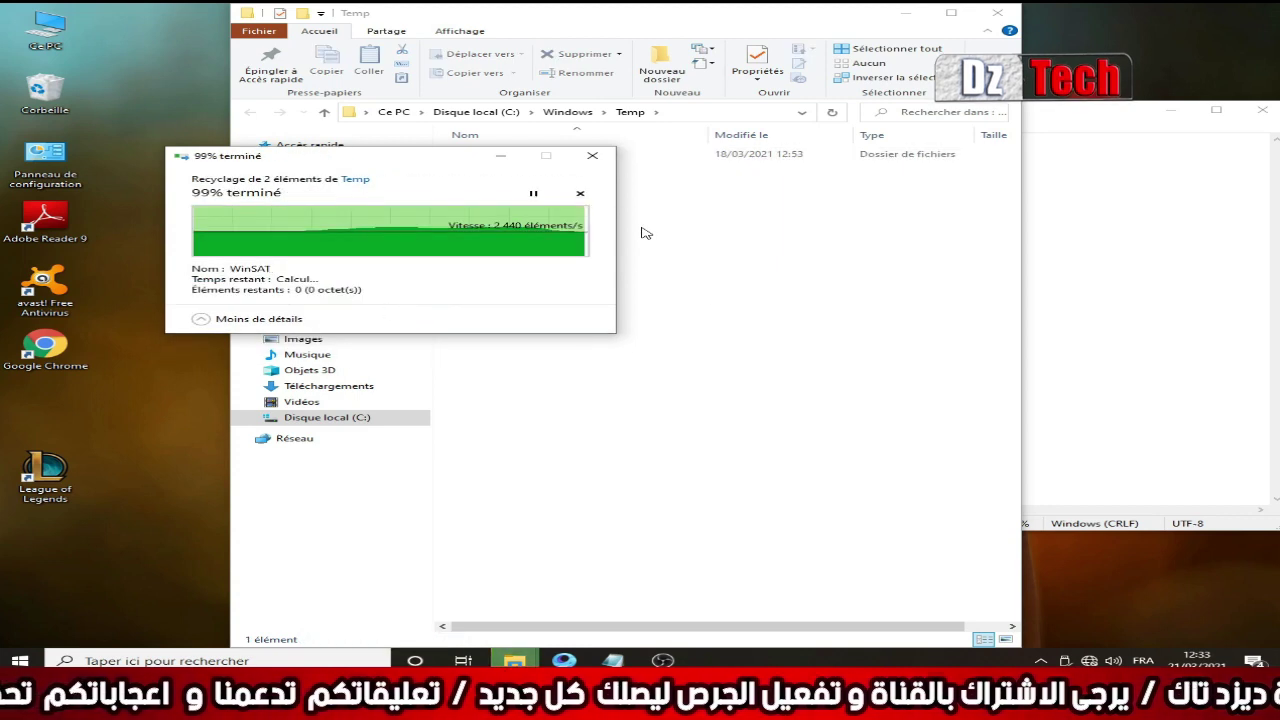
click(997, 12)
- Open the user's AppData Local Temp folder by running %temp%
key(super+r)
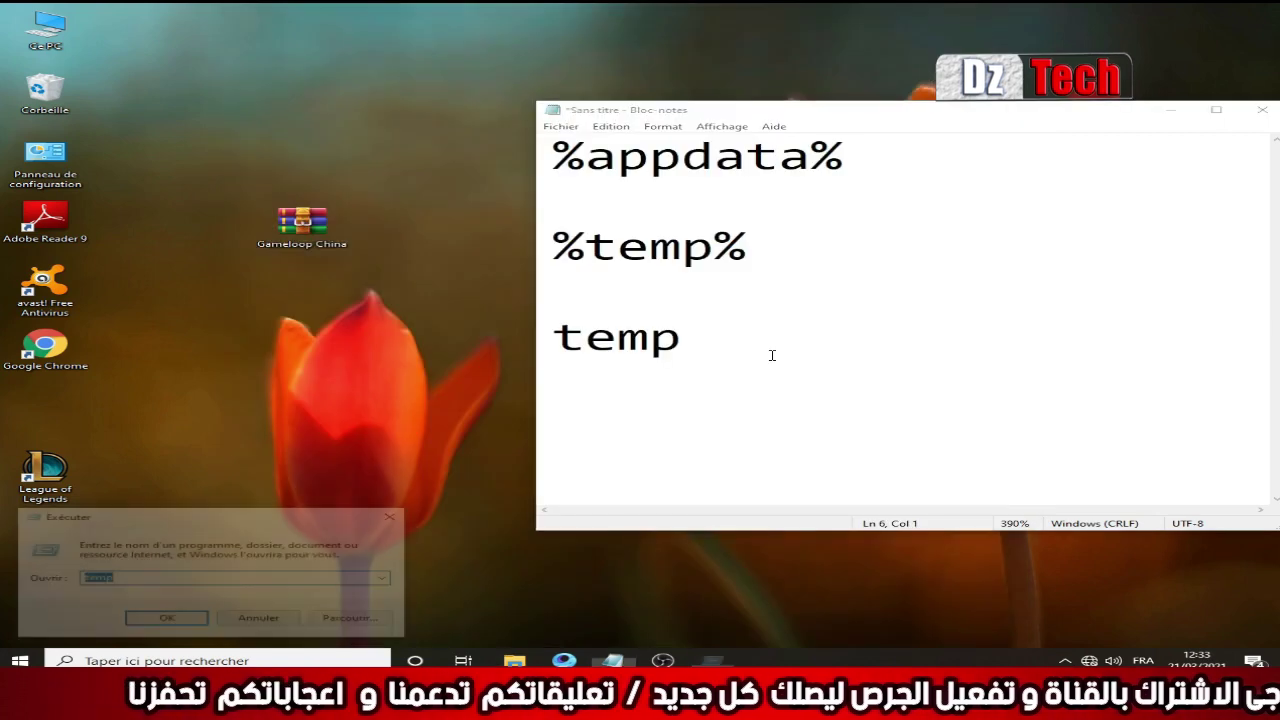
text(%)
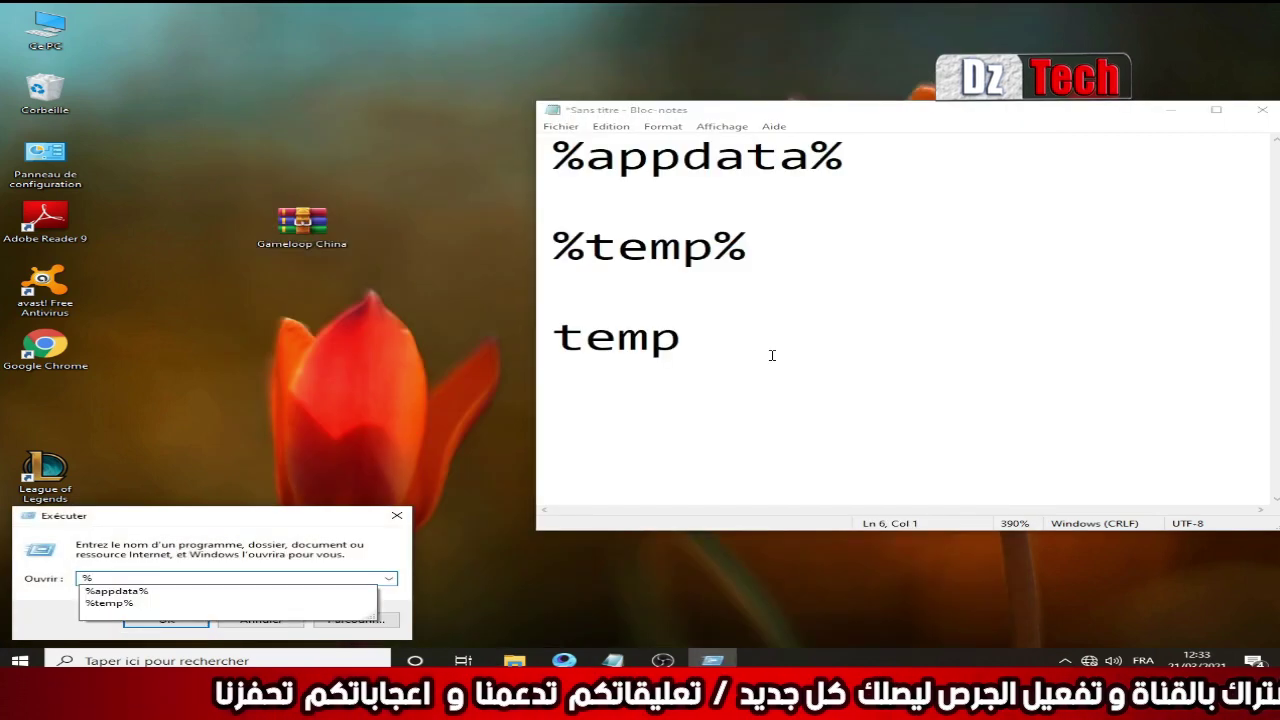
key(Down)
key(Down)
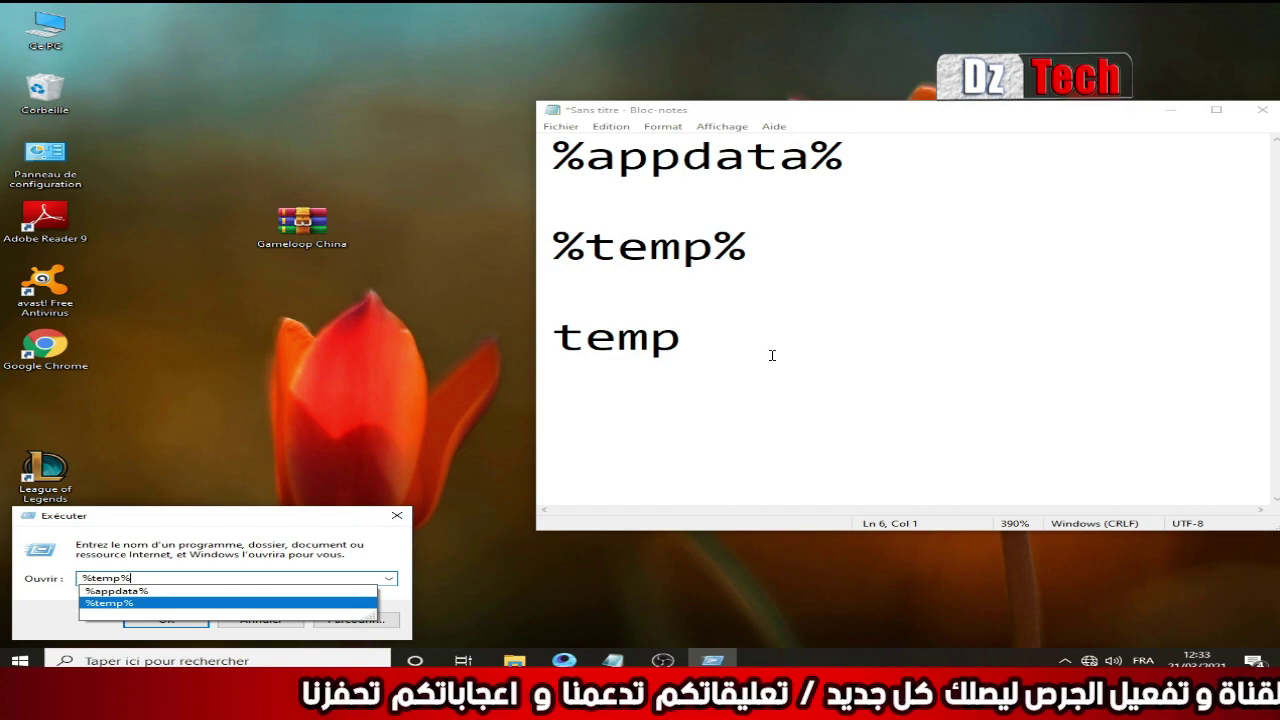
key(Return)
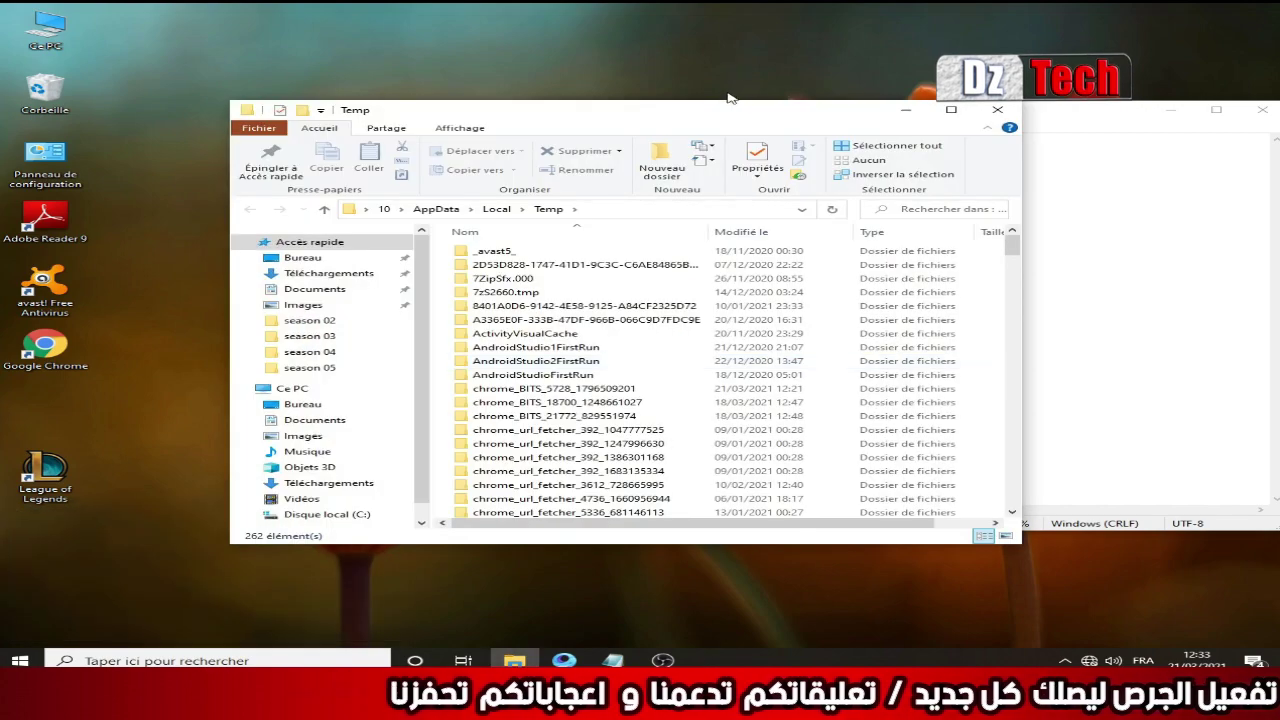
- Delete all contents of the AppData Local Temp folder, continuing with administrator rights, and close the folder window
double_click(725, 100)
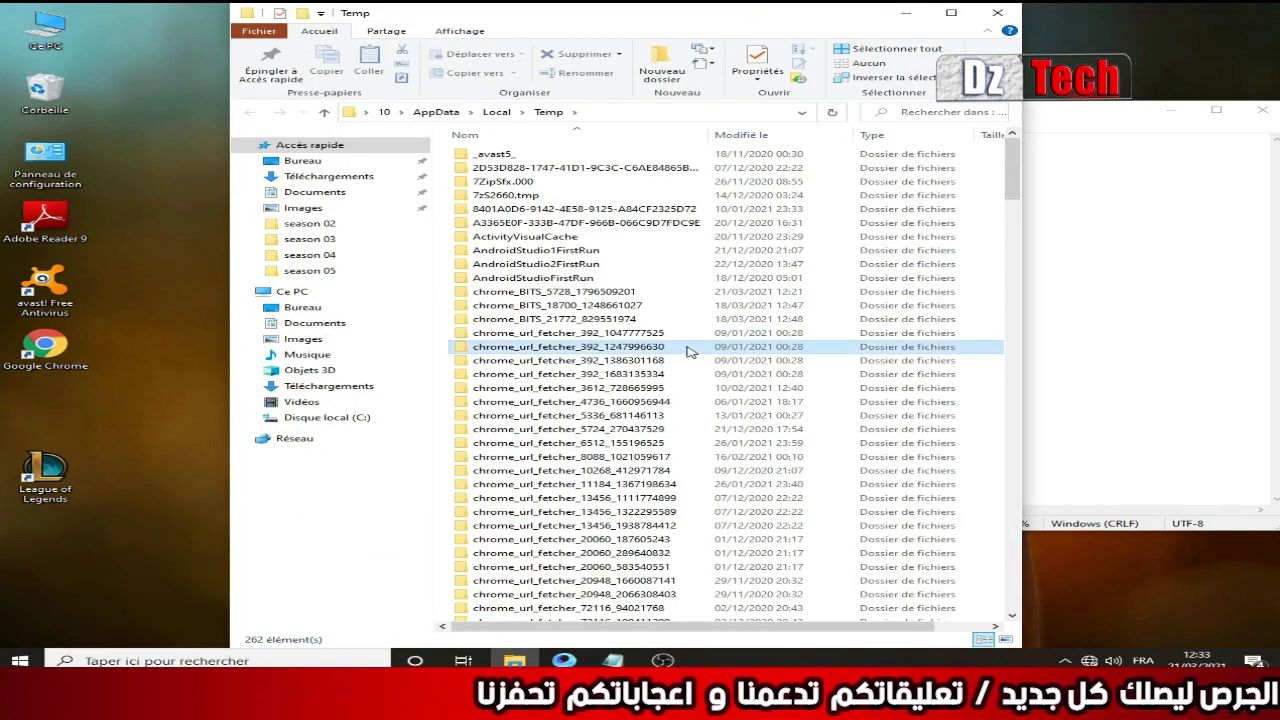
key(ctrl+a)
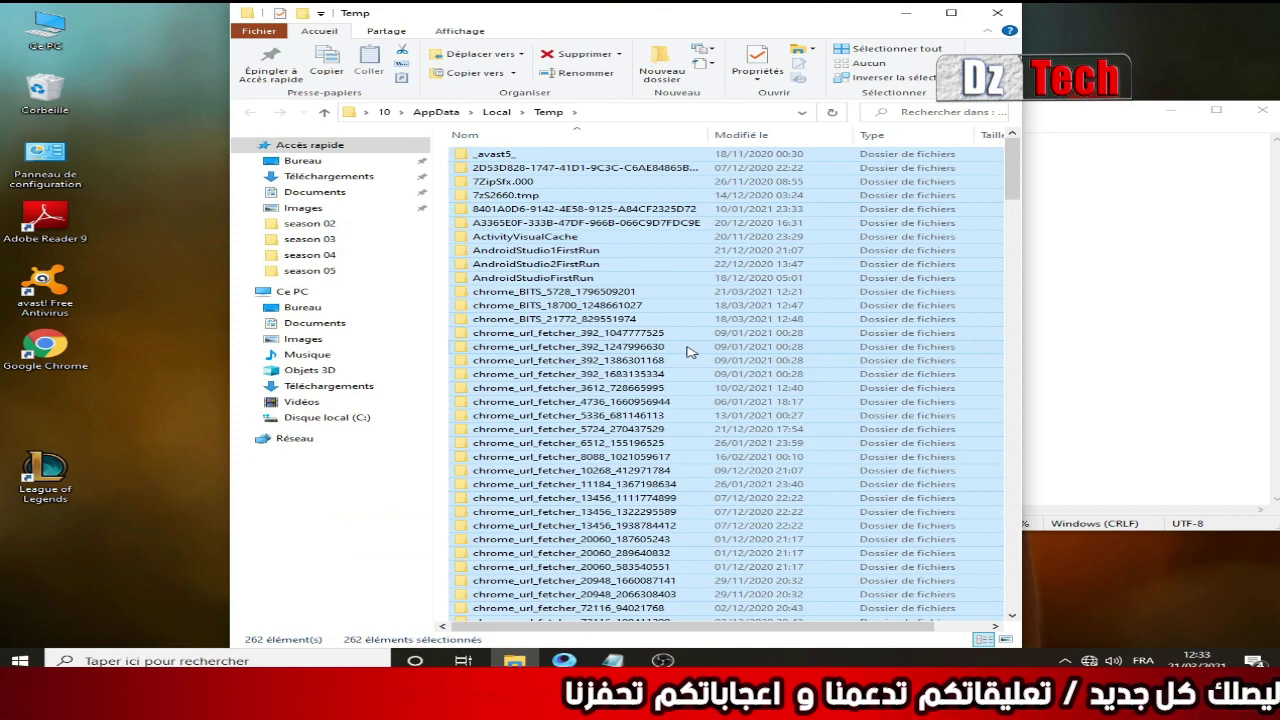
key(Delete)
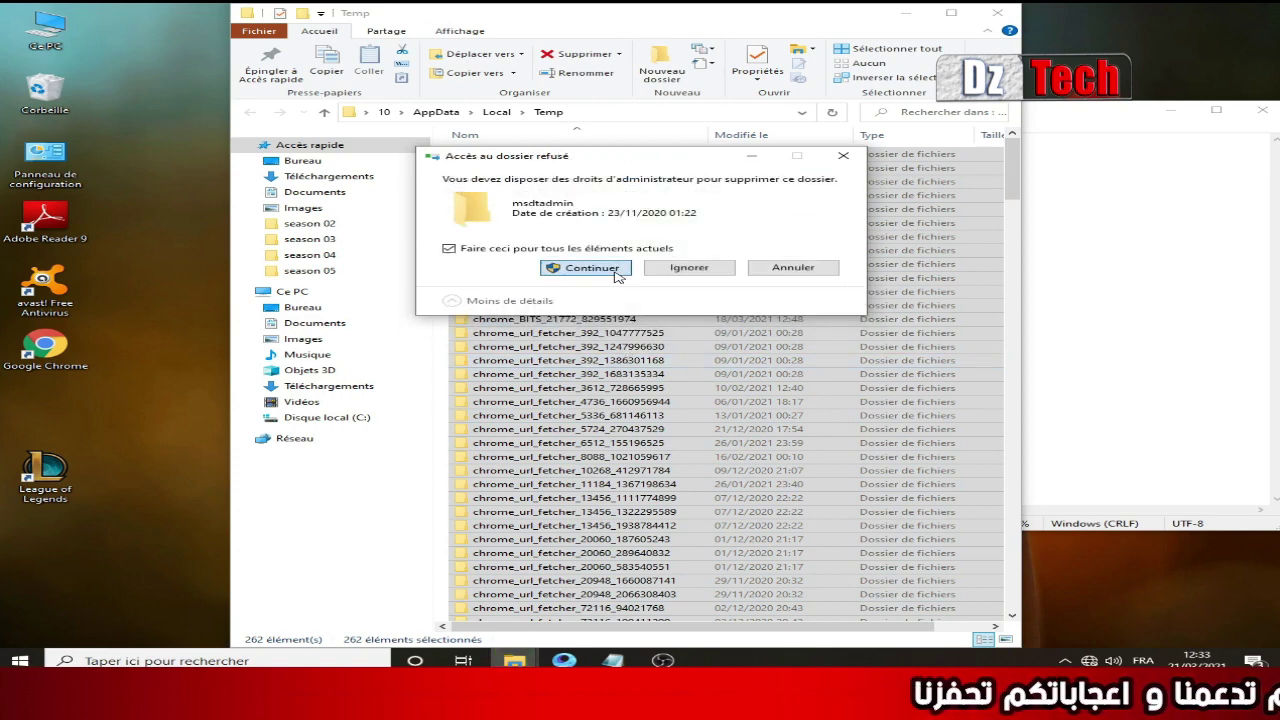
click(615, 271)
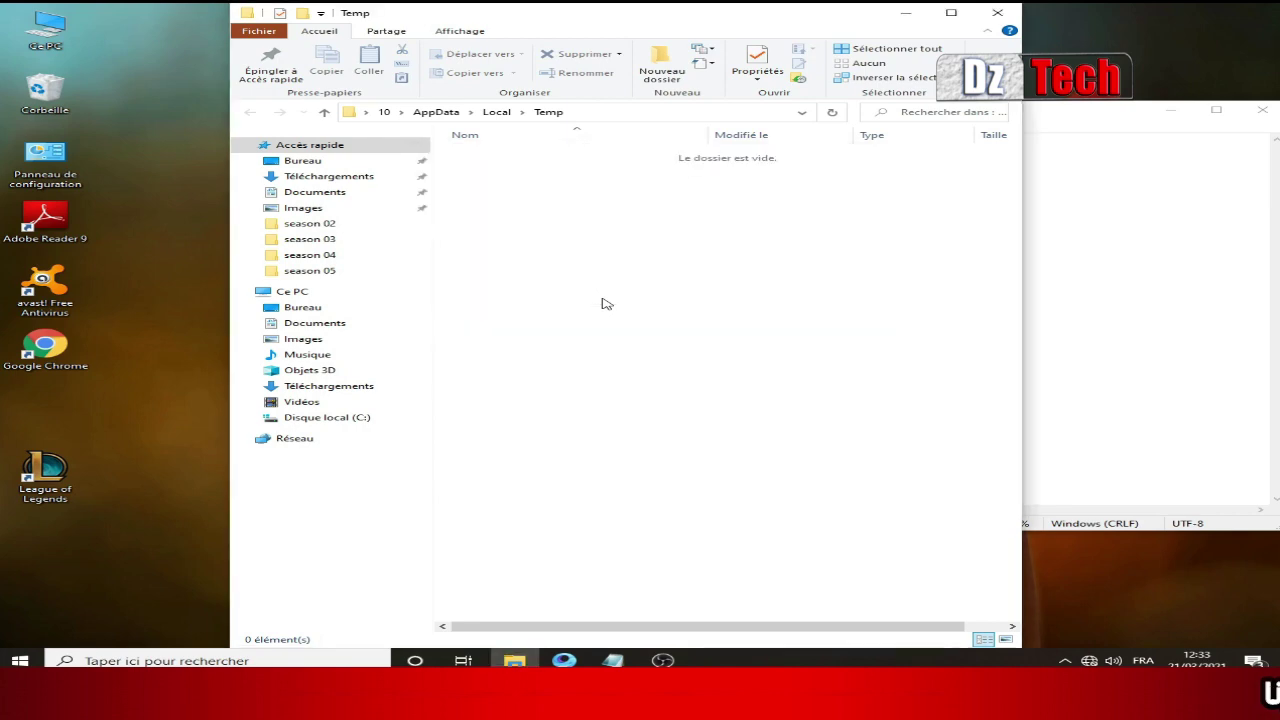
click(997, 12)
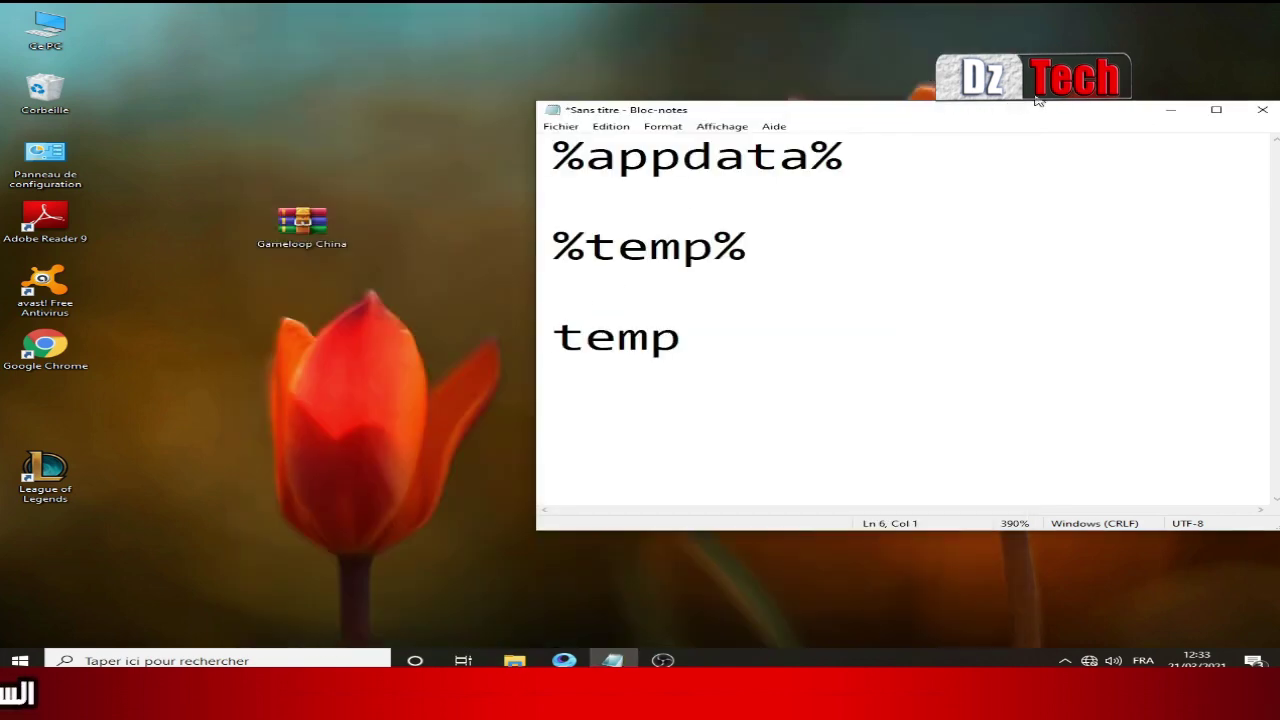
- Highlight the %appdata%, %temp% and temp commands in the note one after another, and close Notepad without saving
drag(868, 105, 745, 113)
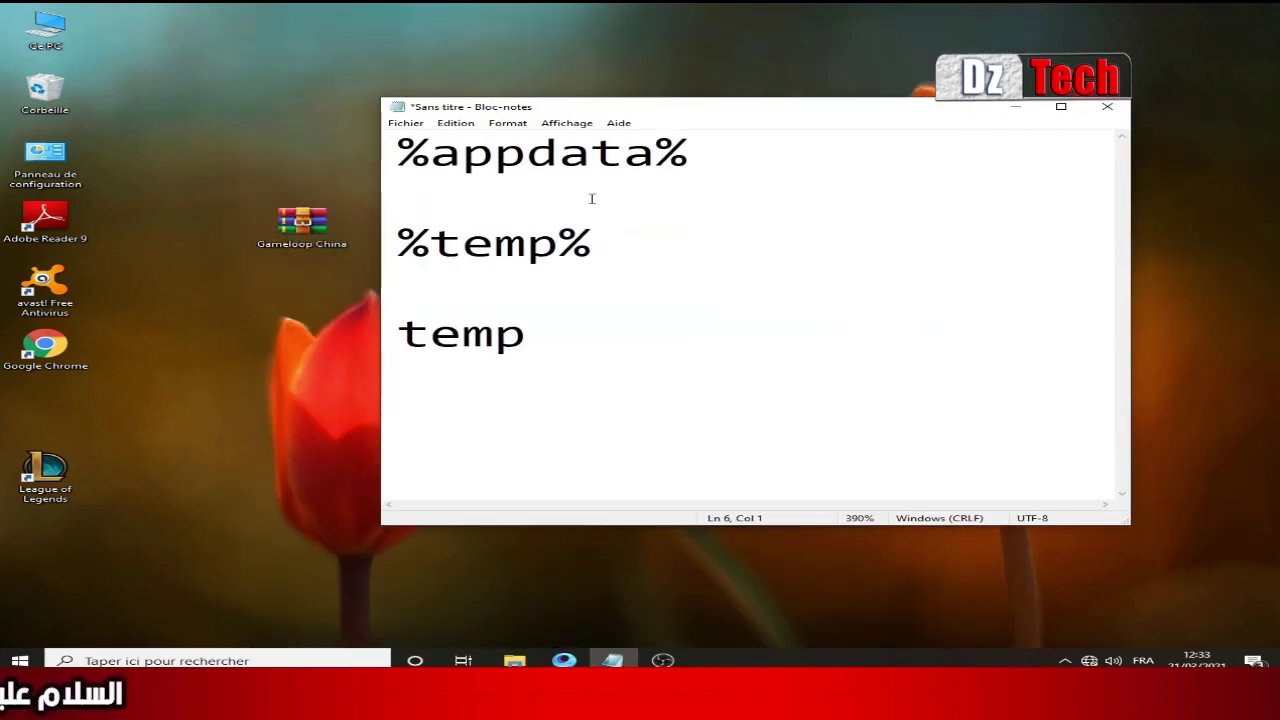
double_click(560, 153)
double_click(505, 243)
double_click(487, 316)
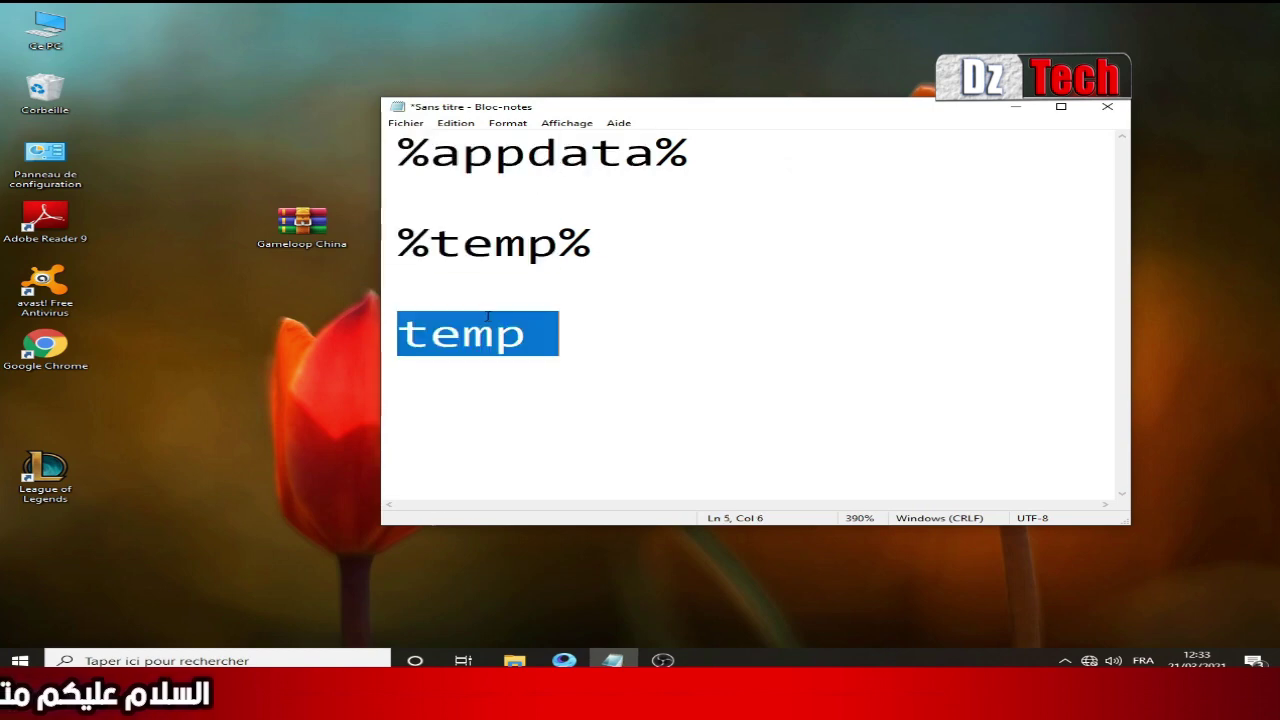
click(778, 336)
click(1110, 110)
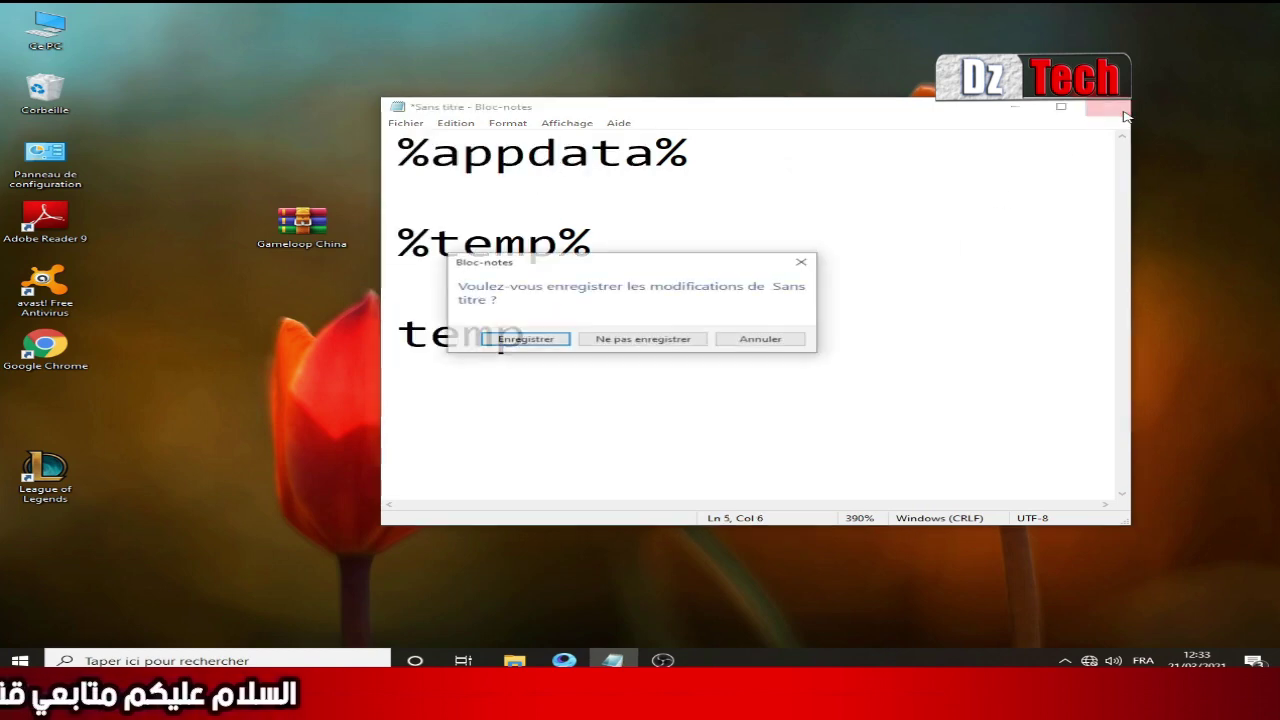
click(657, 340)
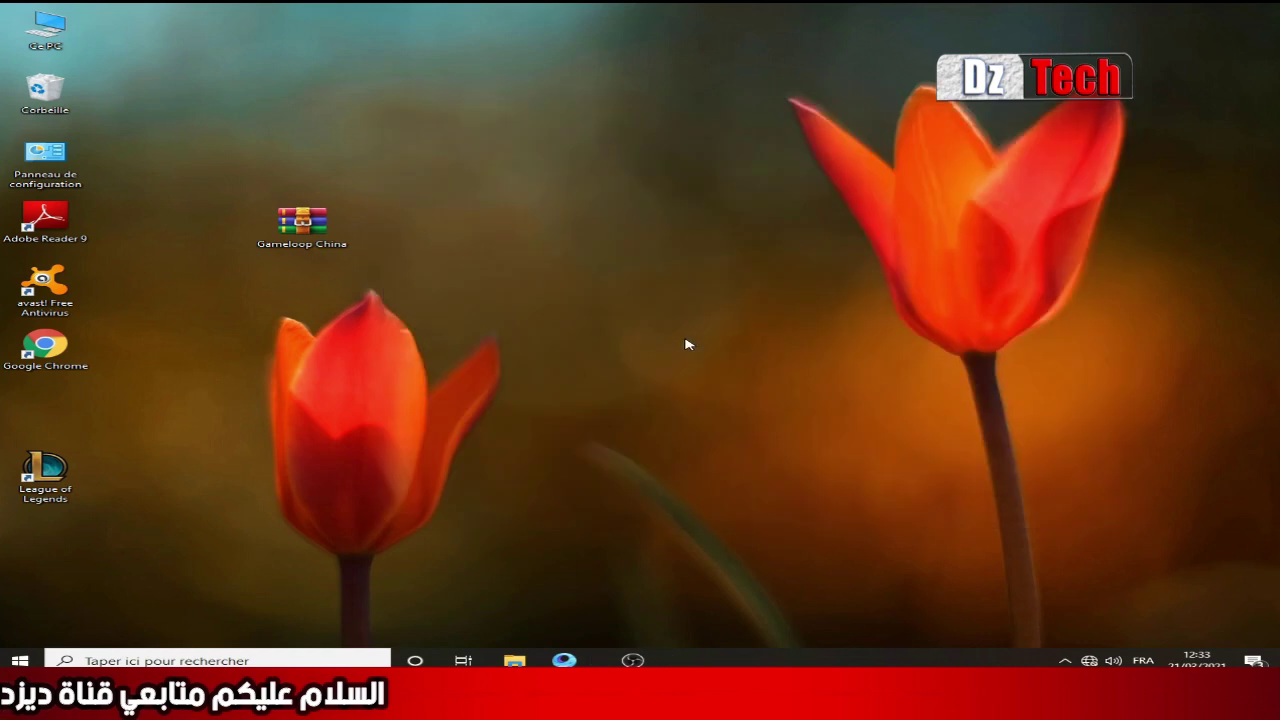
- Empty the Recycle Bin and confirm permanent deletion of all its items
click(470, 342)
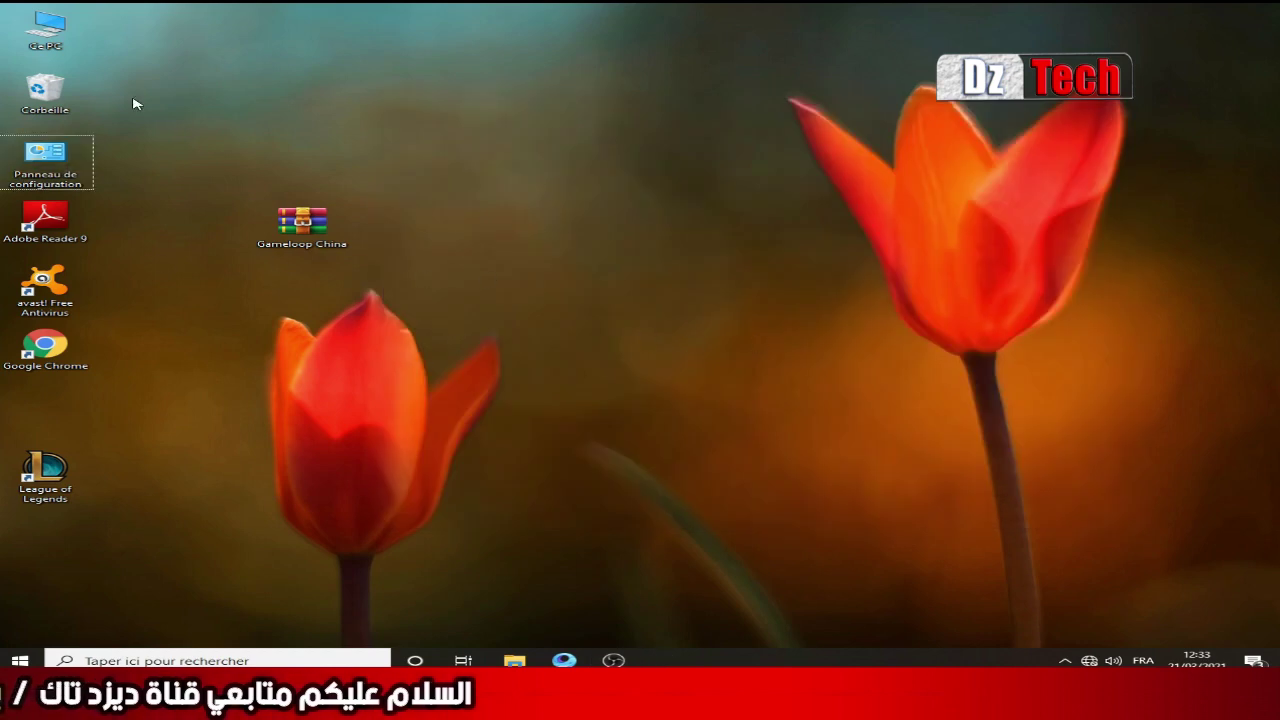
right_click(80, 92)
click(112, 117)
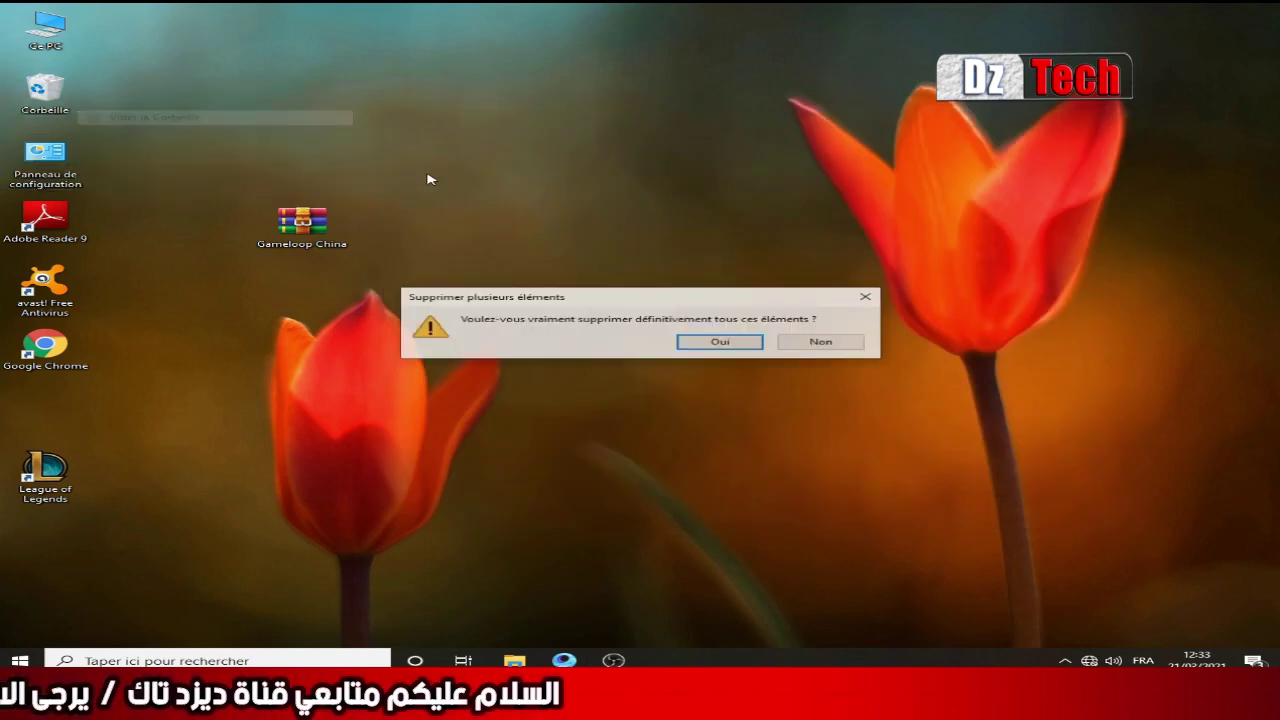
click(721, 342)
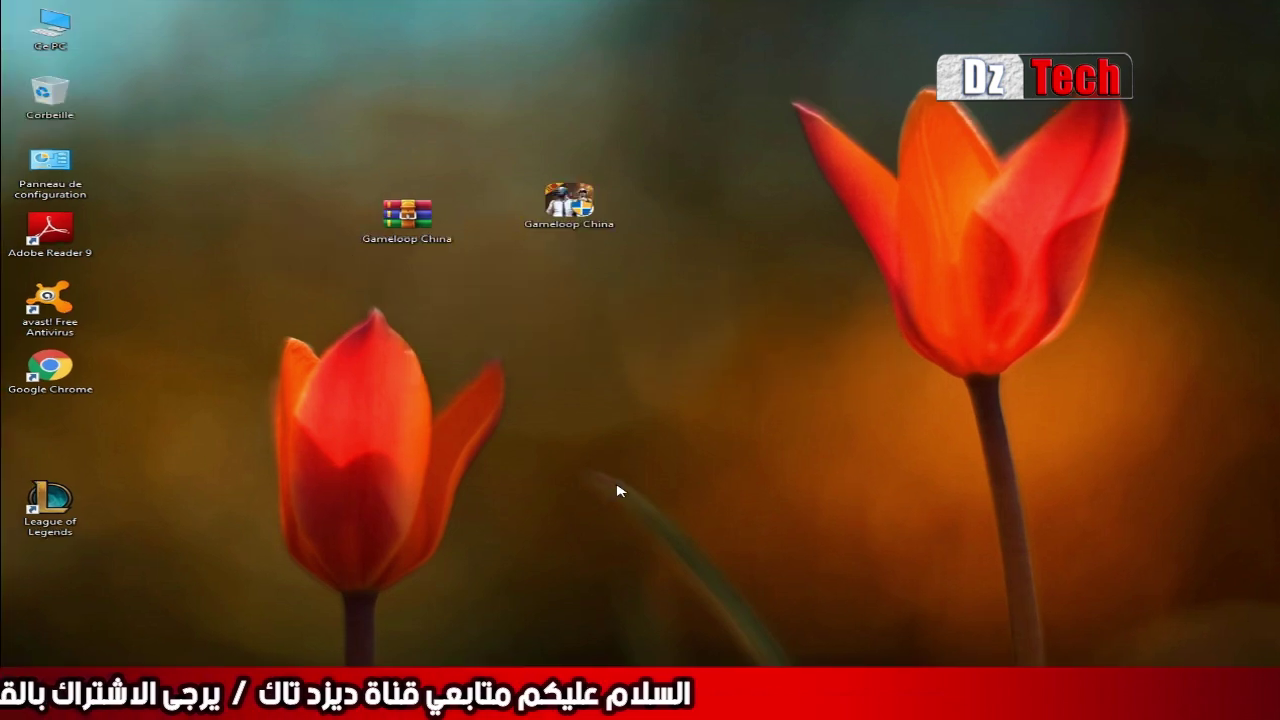
- Open the Windows shutdown dialog and choose the restart option (Redémarrer)
key(alt+F4)
click(672, 272)
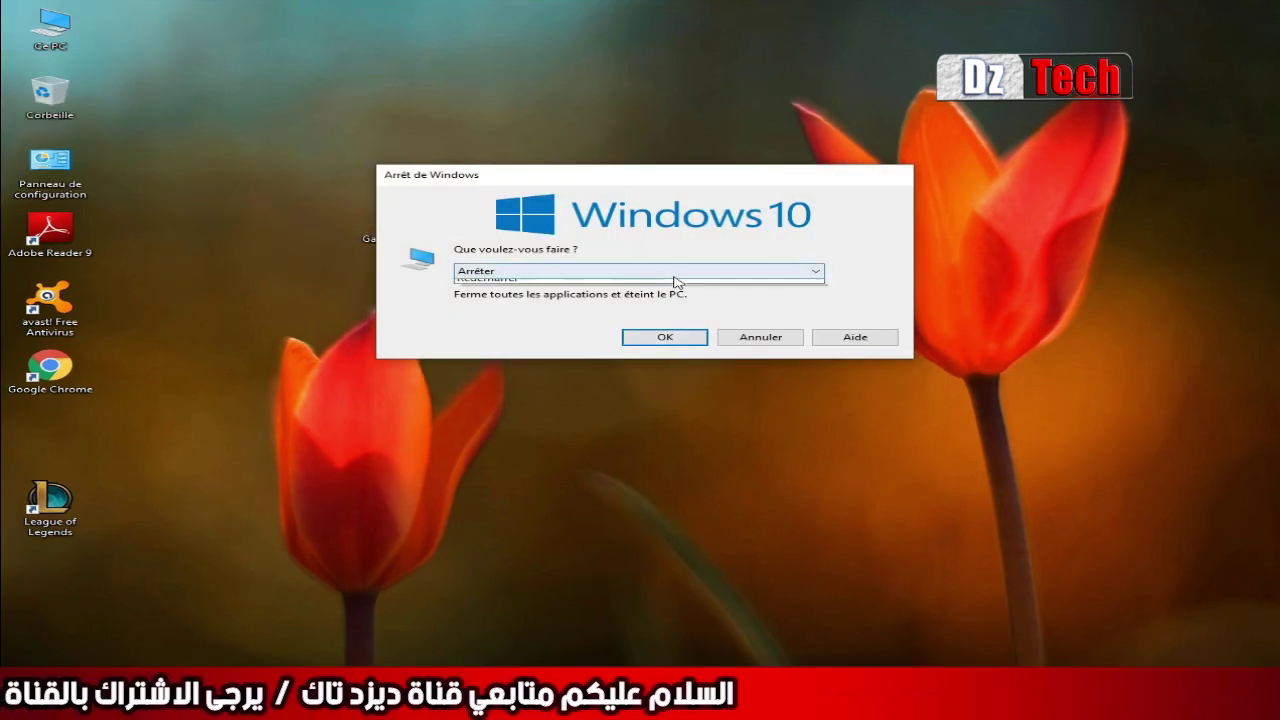
click(574, 327)
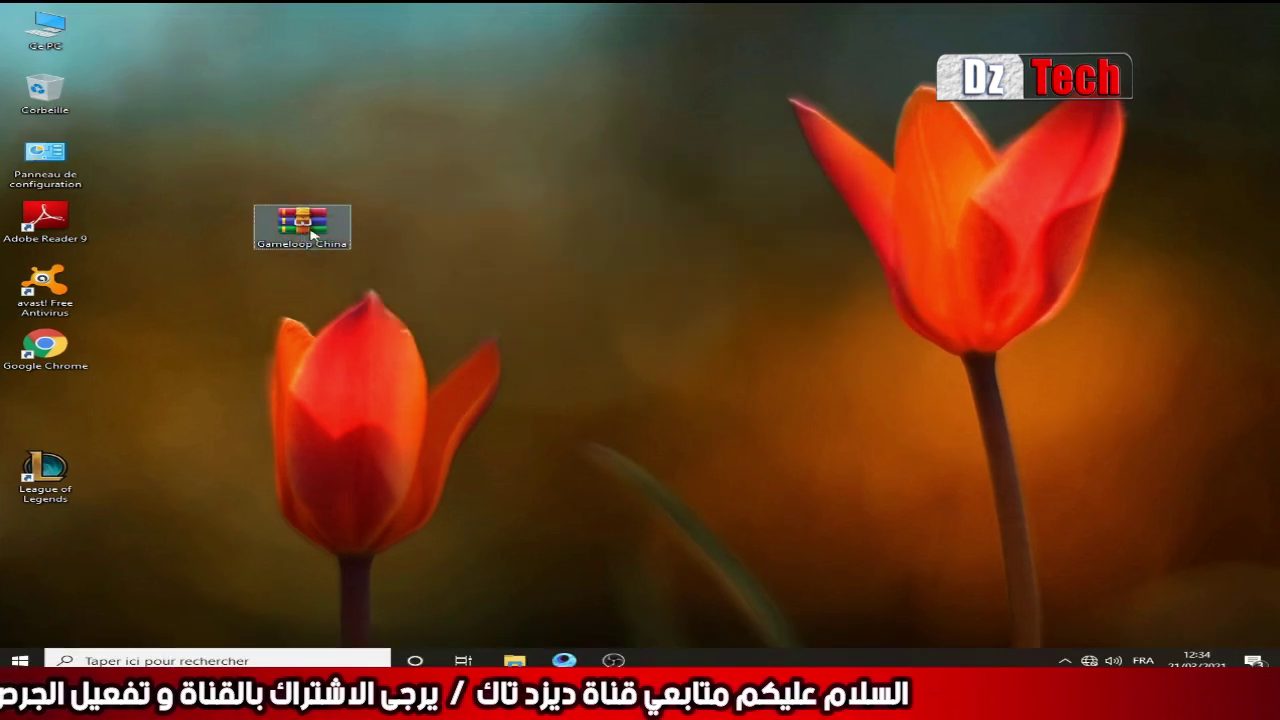
- Extract the Gameloop China archive directly onto the desktop and place the extracted installer beside the archive
drag(300, 223, 403, 208)
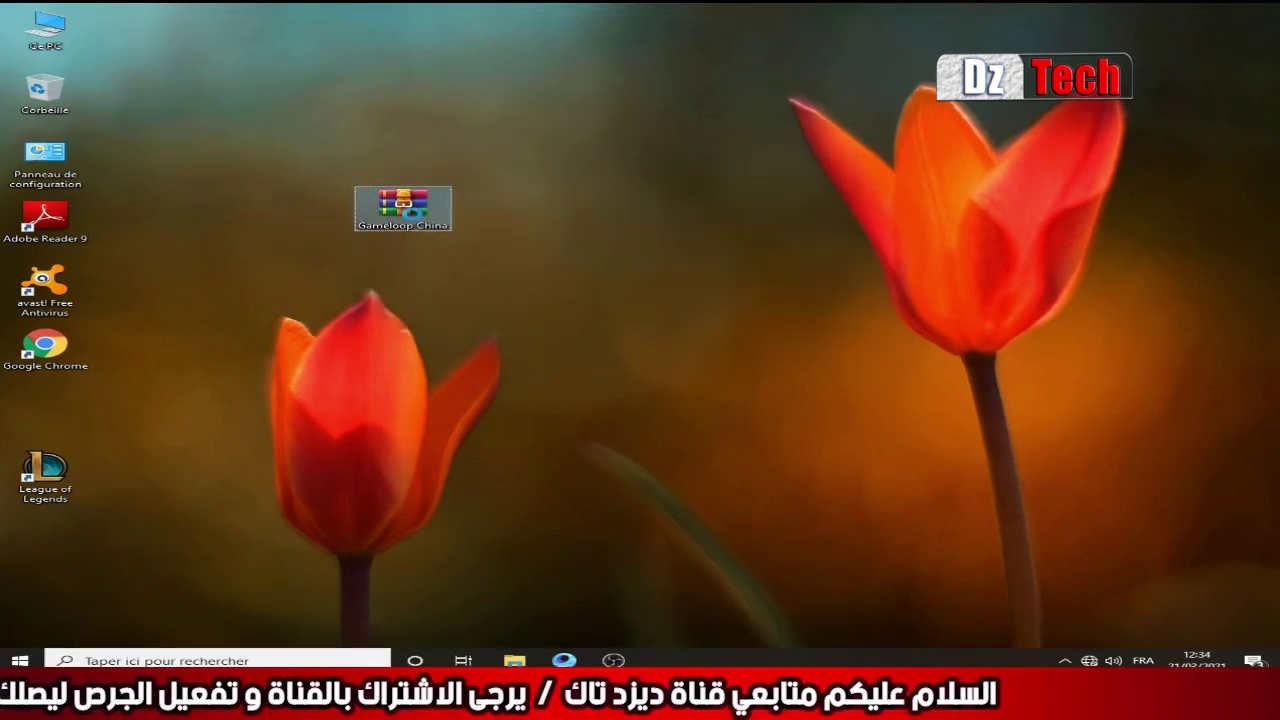
right_click(404, 214)
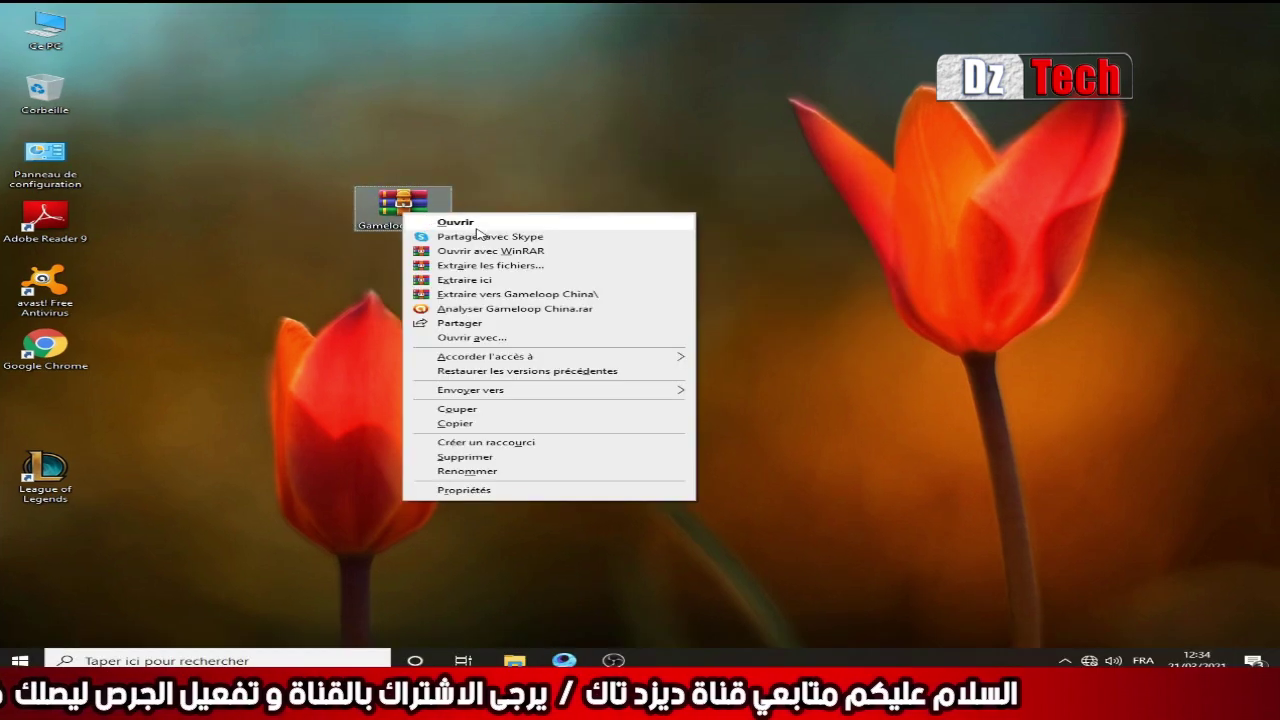
click(485, 283)
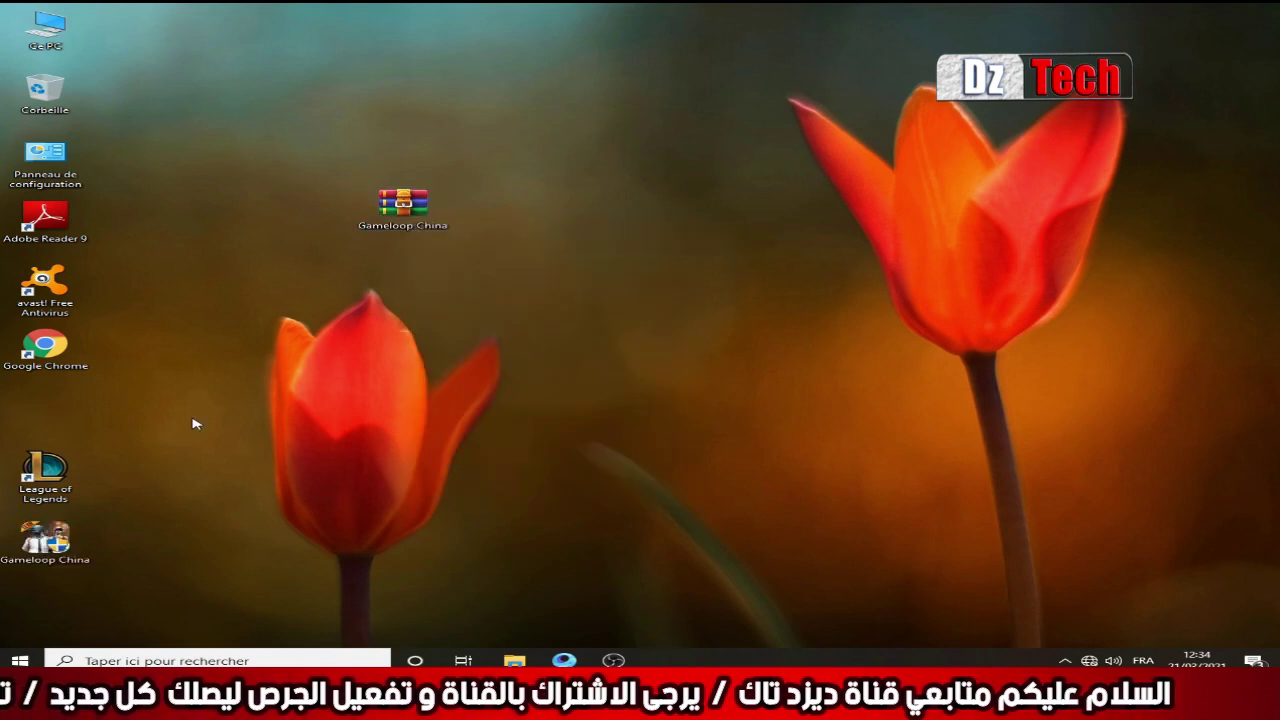
drag(45, 538, 563, 192)
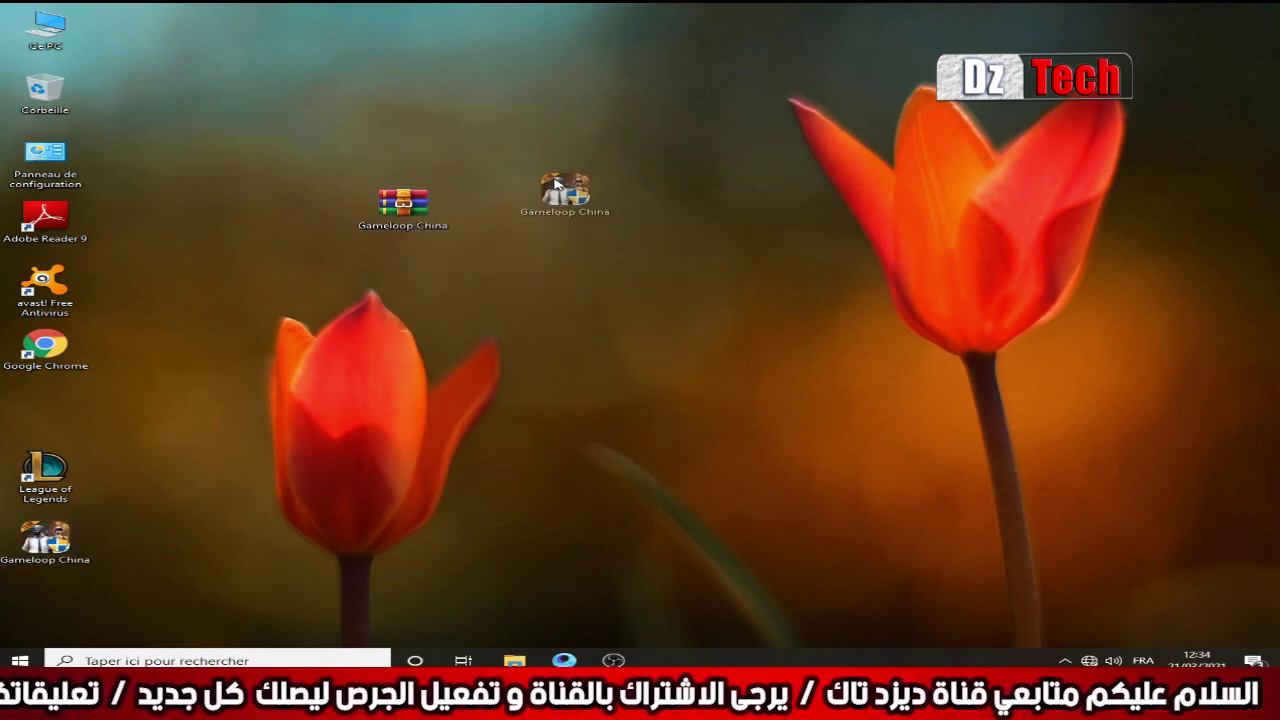
- Launch the Gameloop China installer and start the default installation (安装)
double_click(563, 190)
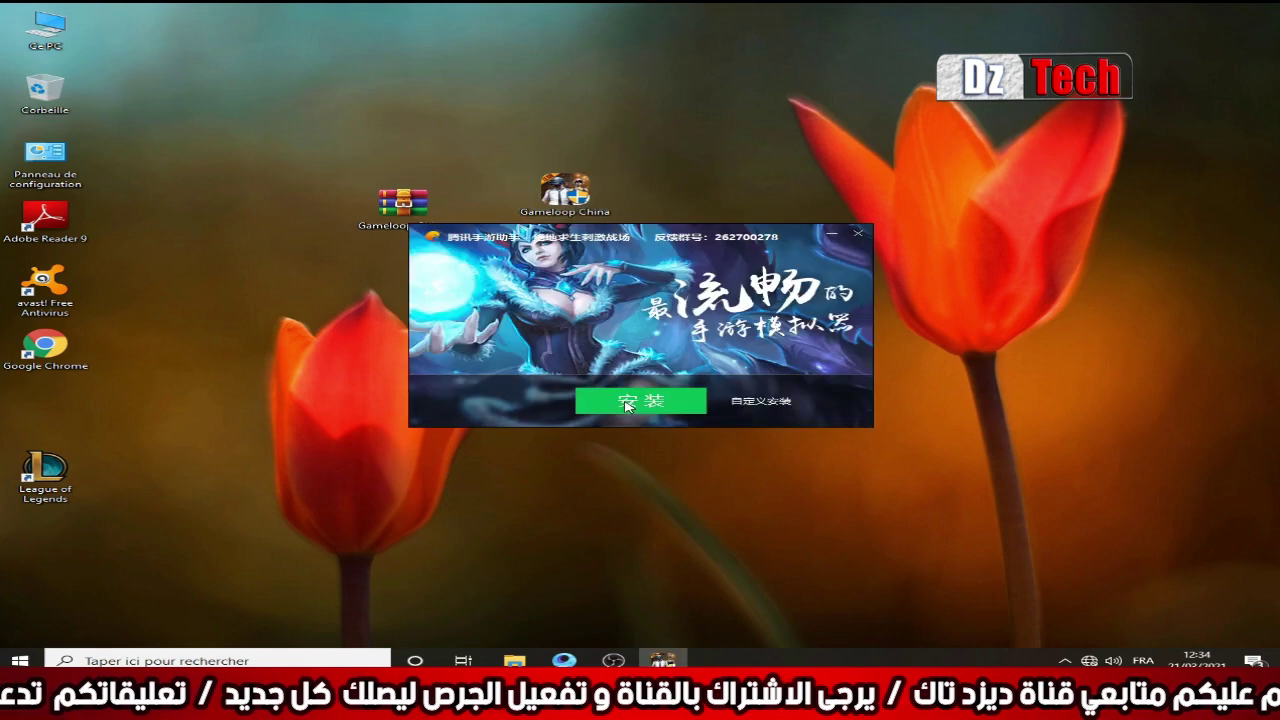
click(615, 404)
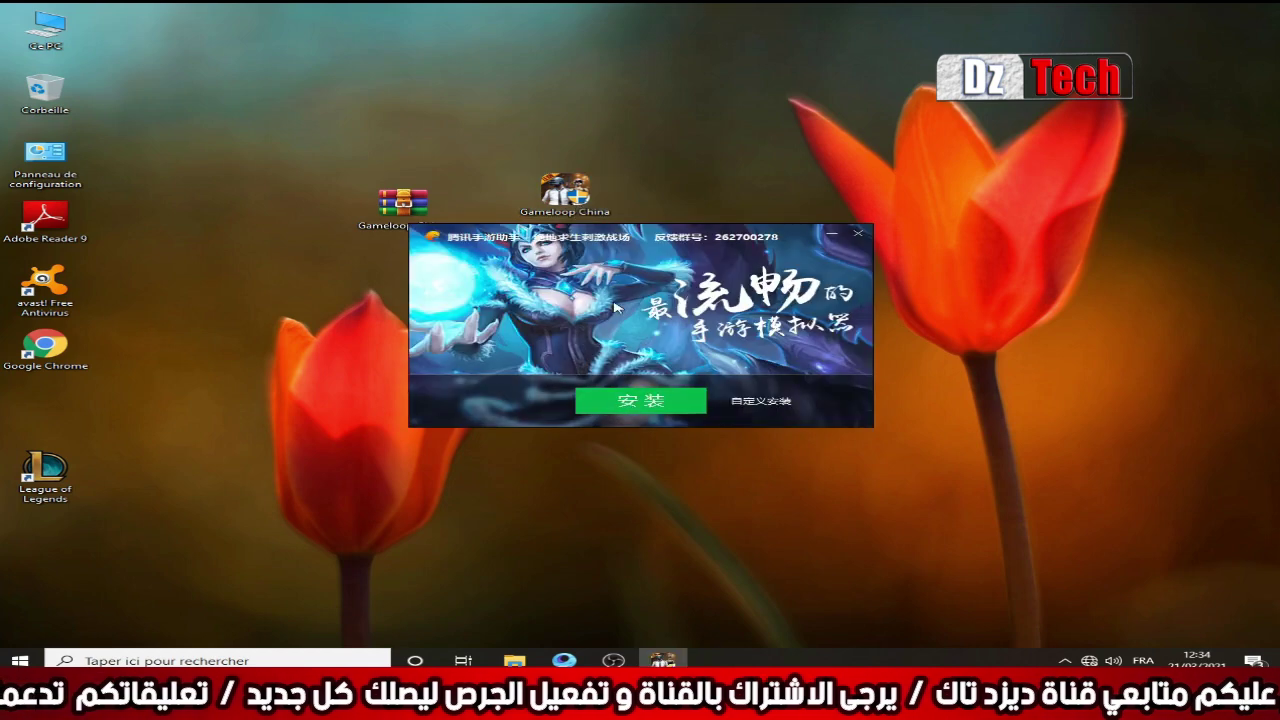
click(642, 402)
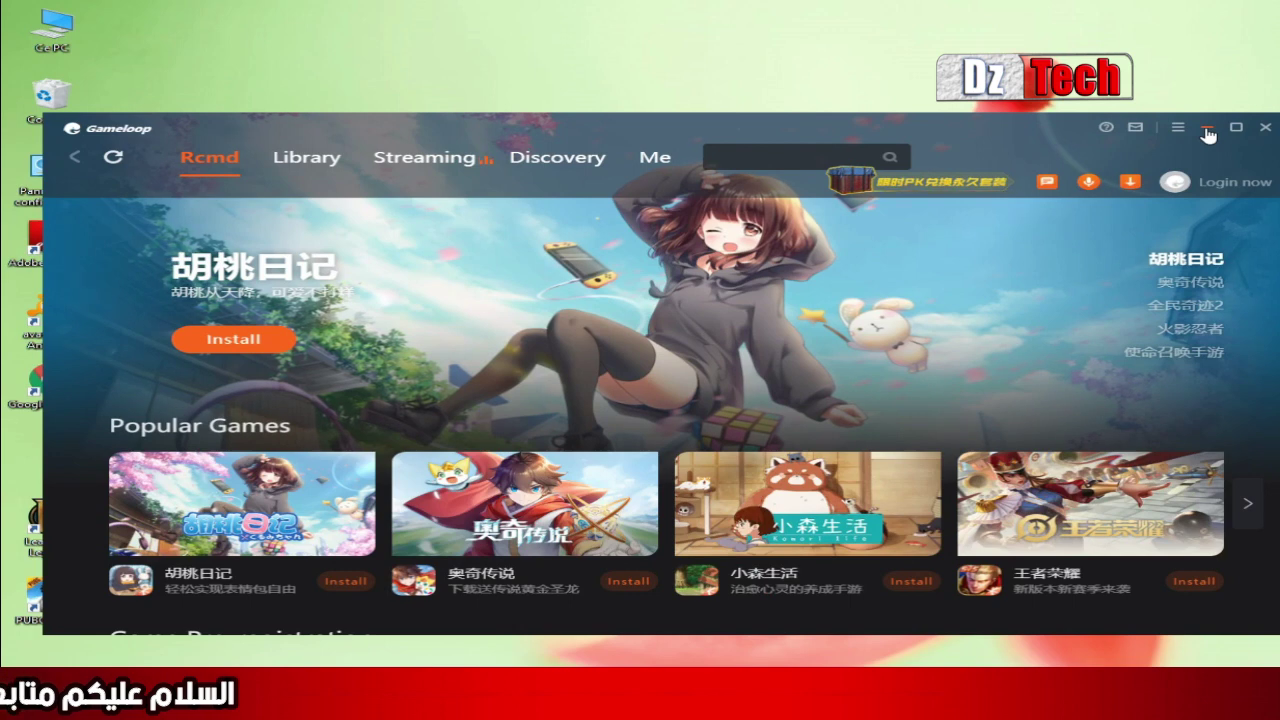
- Look through GameLoop's Library, Streaming, Discovery and Me sections, and examine the games offered on the Rcmd page
click(312, 162)
click(440, 165)
click(560, 160)
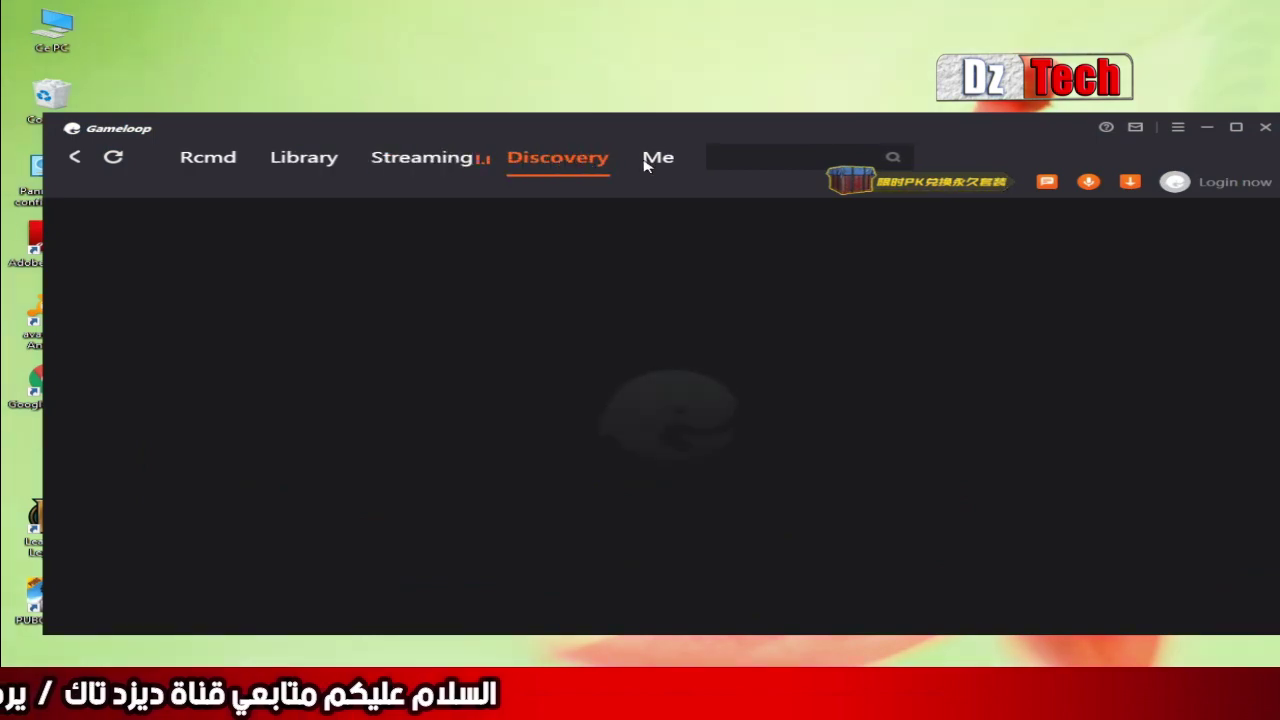
click(651, 162)
click(428, 166)
click(329, 163)
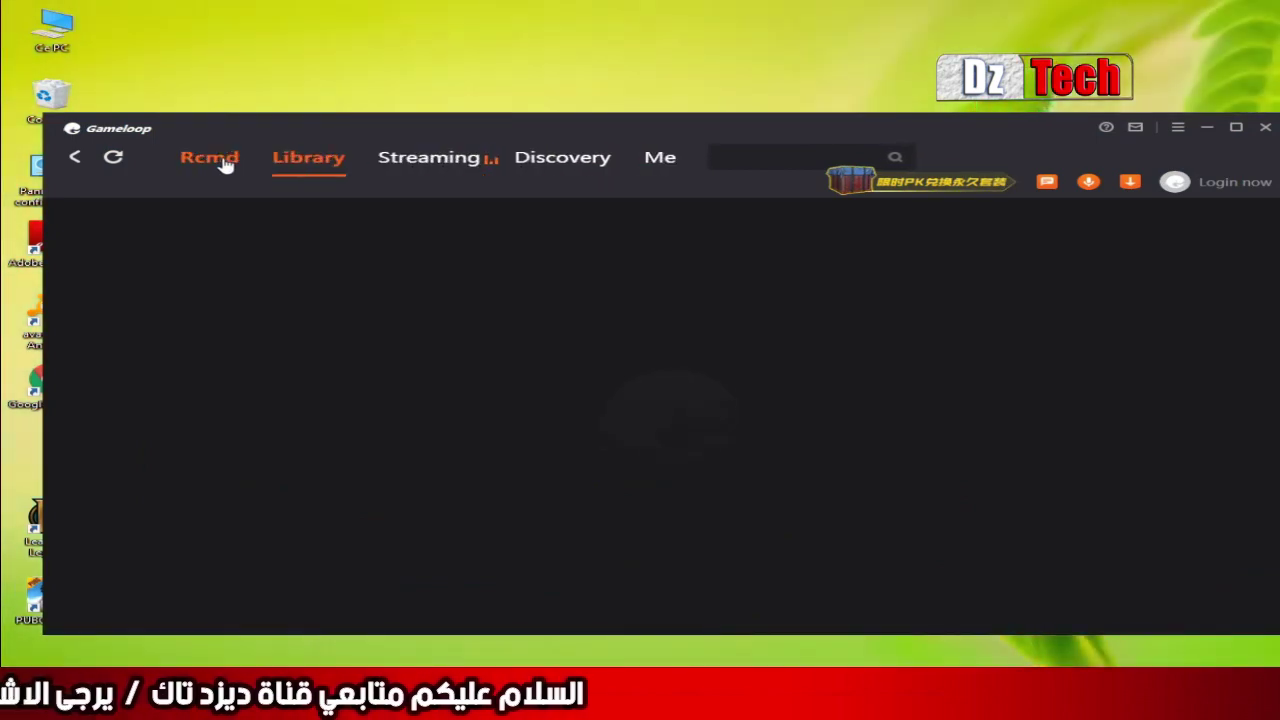
click(223, 163)
click(225, 163)
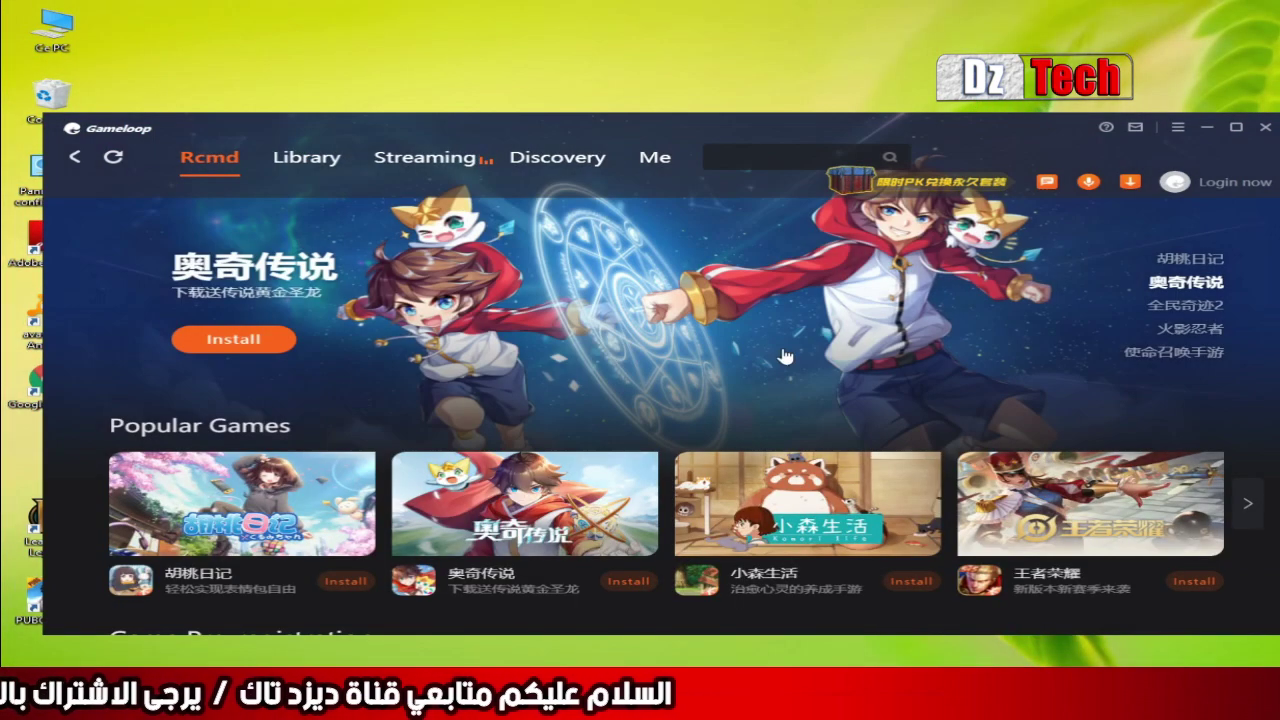
scroll(762, 350, down, 3)
scroll(762, 350, up, 3)
scroll(762, 350, down, 5)
scroll(762, 350, up, 5)
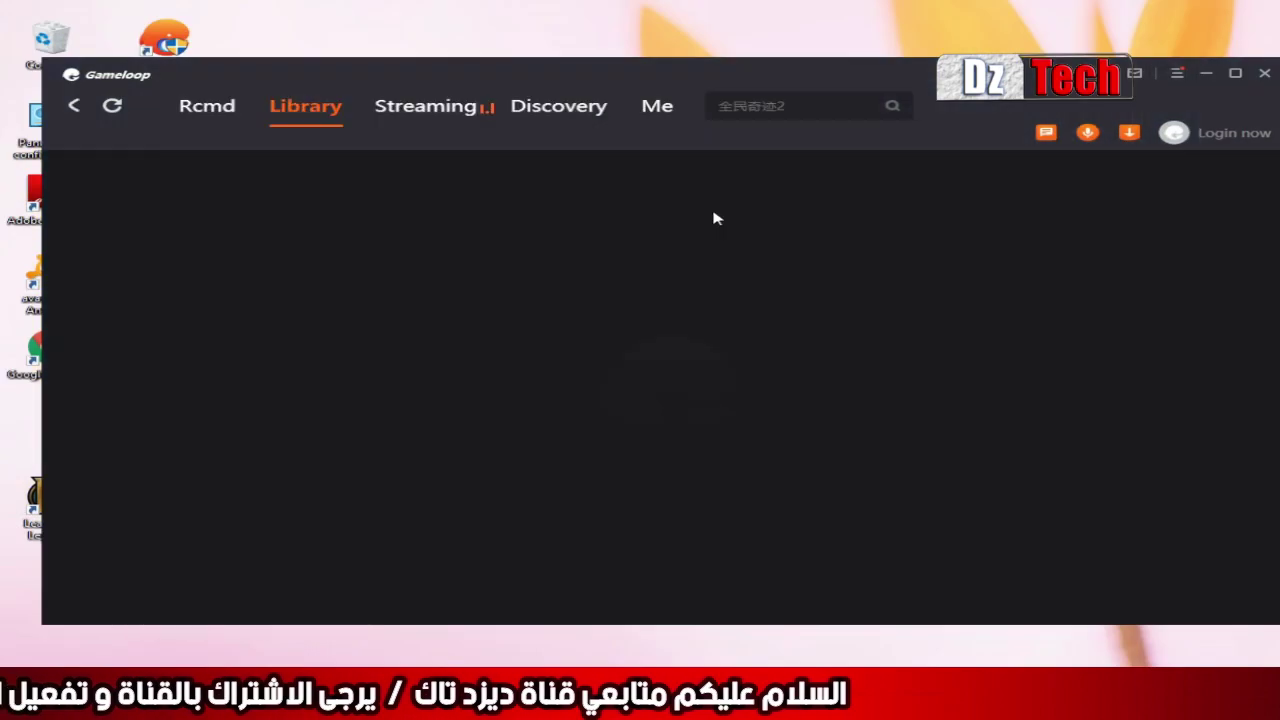
- Return to GameLoop's Rcmd page and switch to a new tab in Google Chrome
click(198, 114)
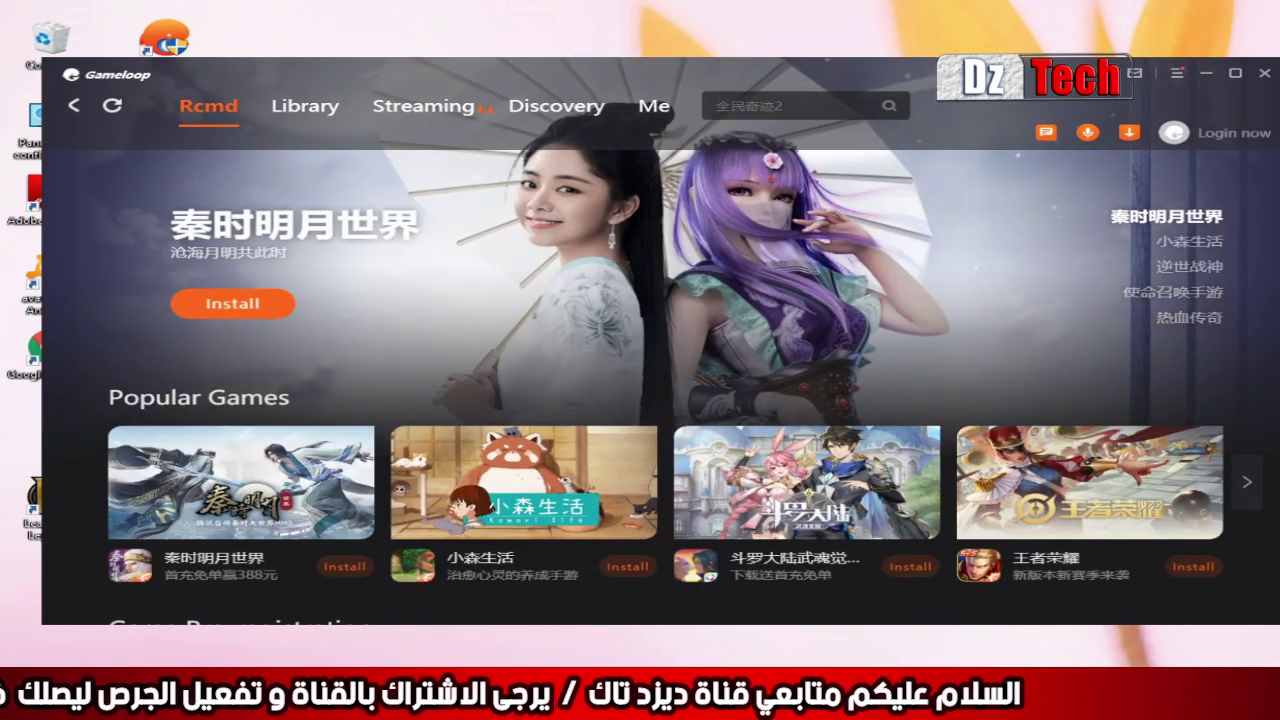
click(645, 420)
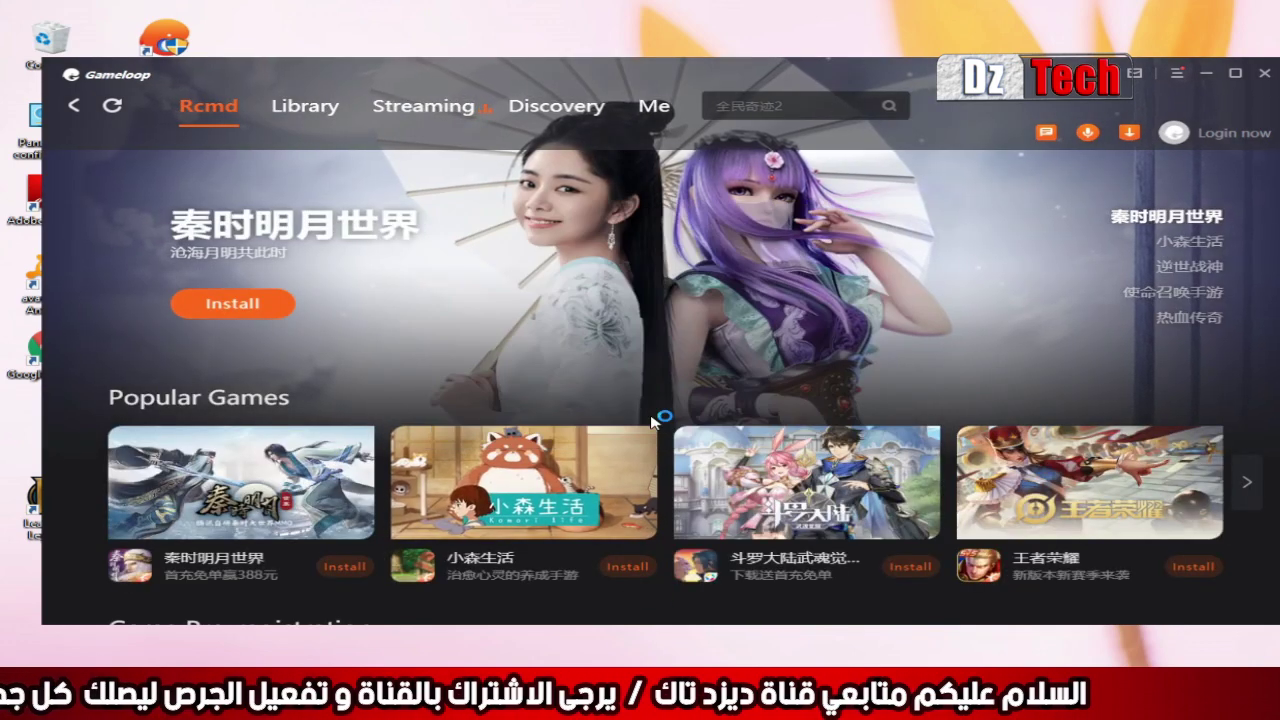
click(686, 354)
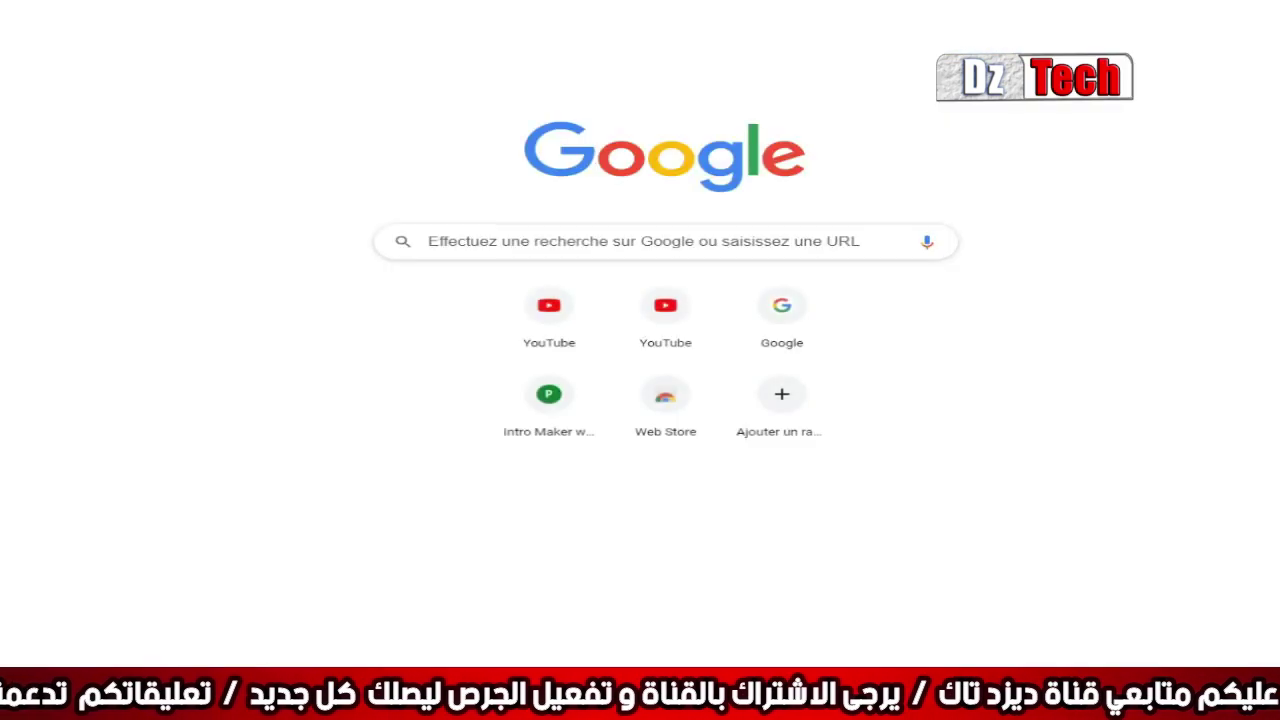
- Open the official GameLoop website by entering its address, starting with "gameloop."
text(gameloop)
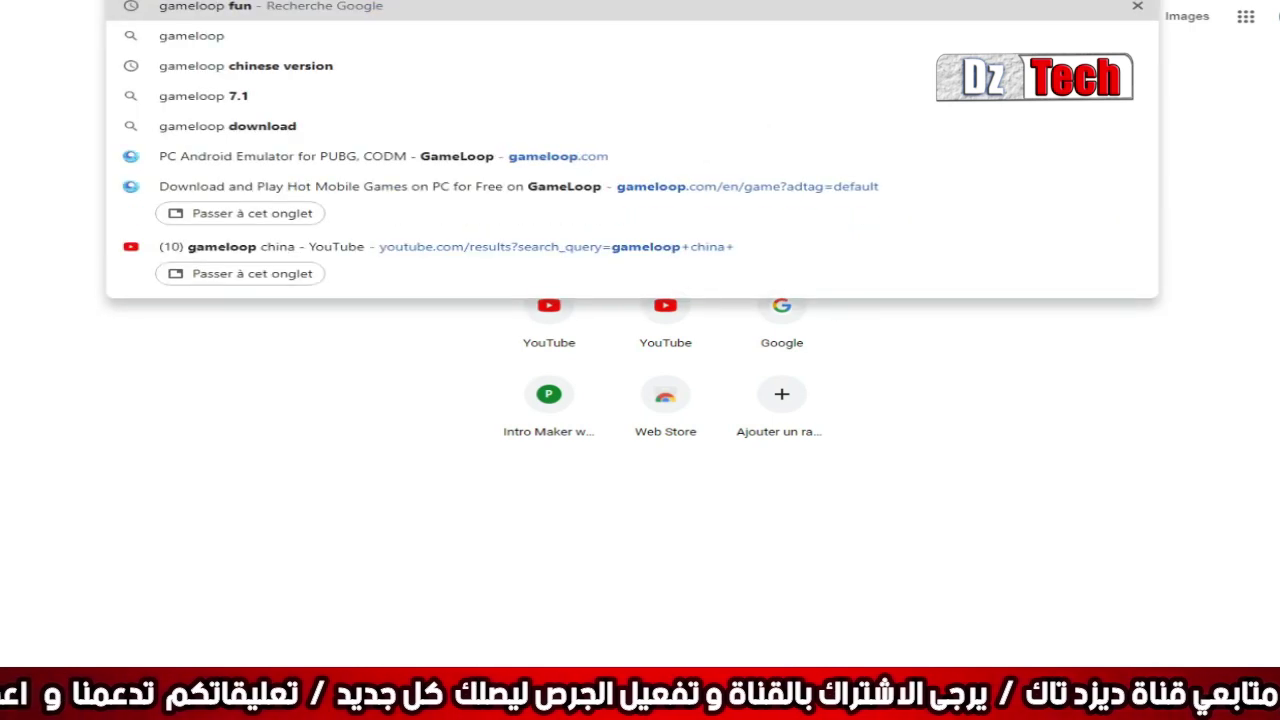
text(.)
key(Return)
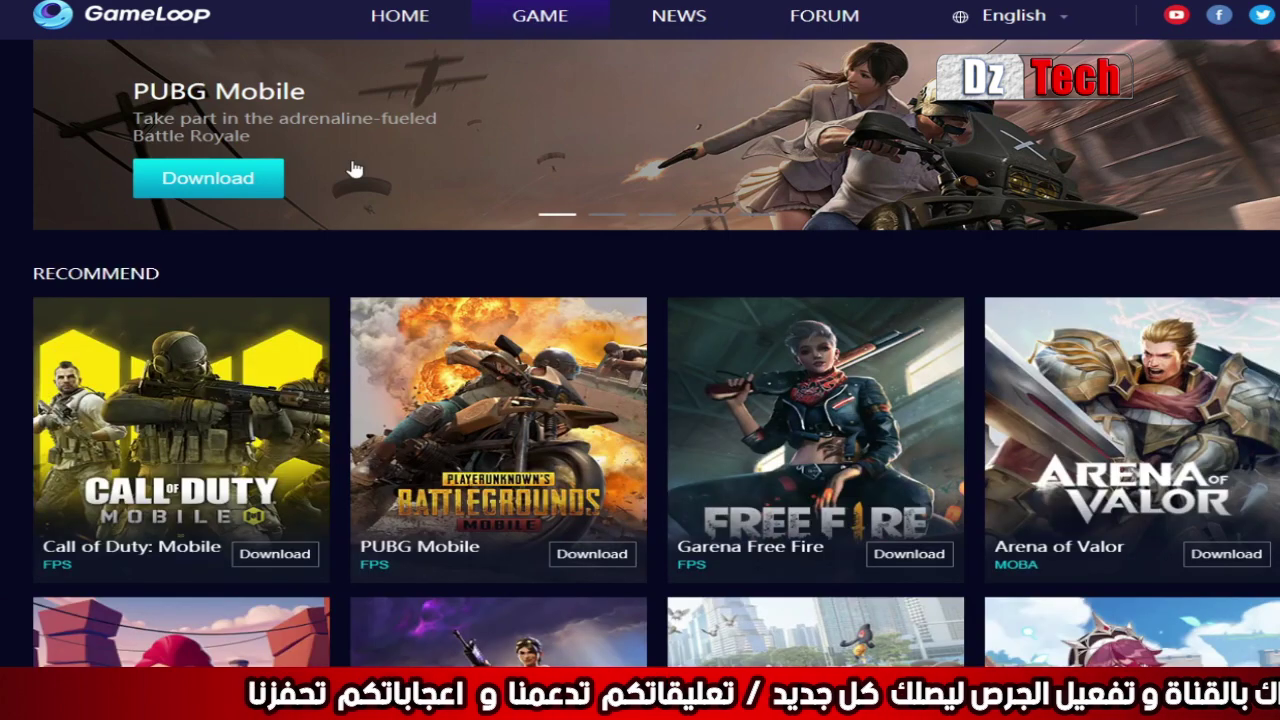
- Download the PUBG Mobile installer from the GameLoop website with Internet Download Manager and move it from its folder onto the desktop
click(200, 188)
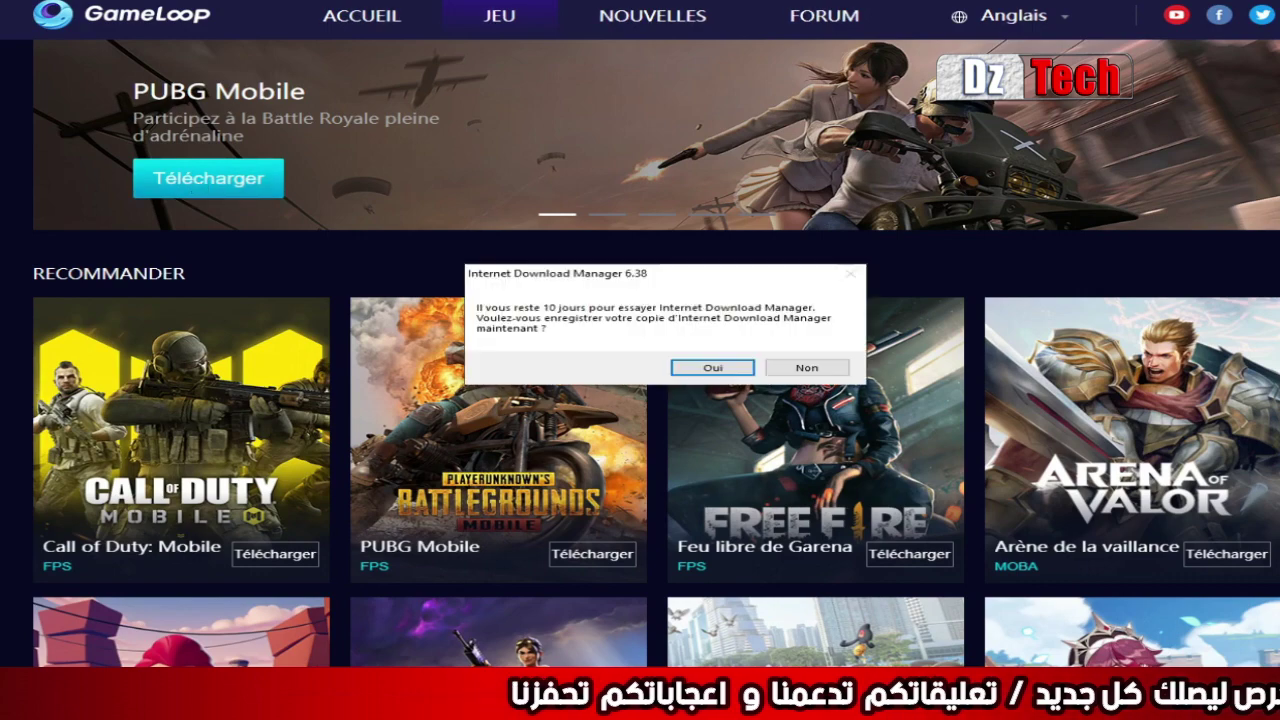
click(712, 367)
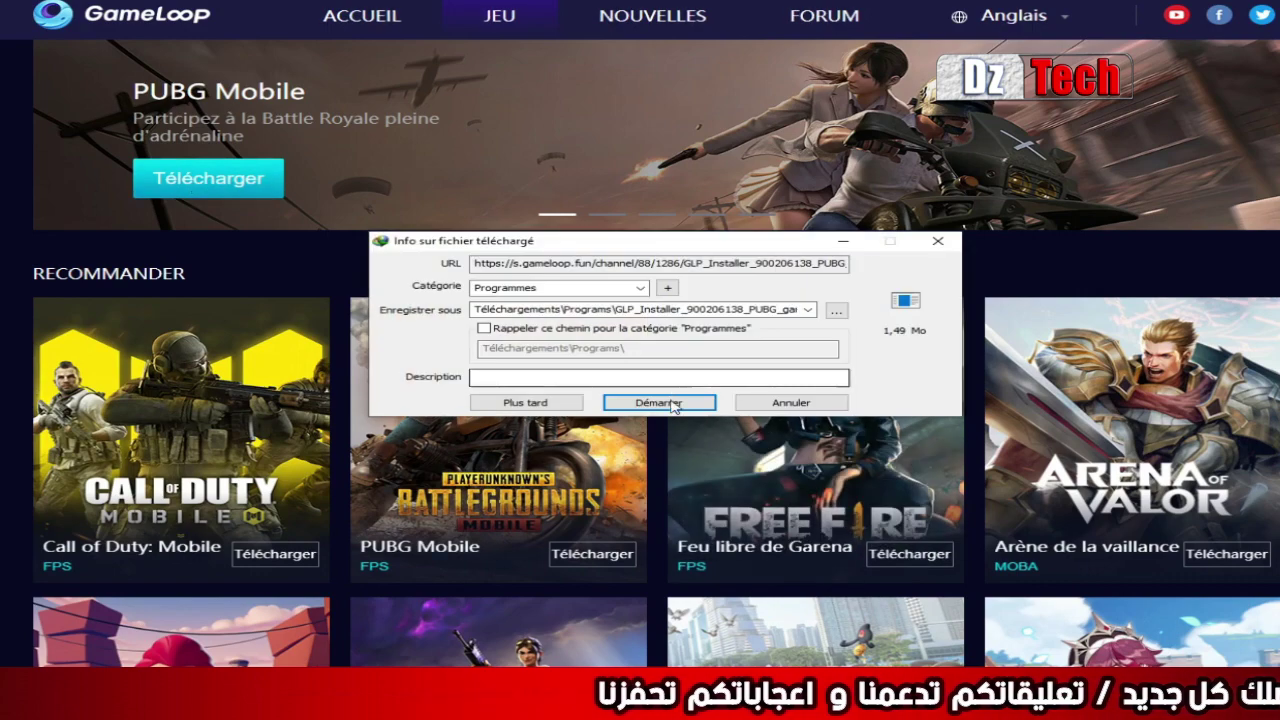
click(676, 404)
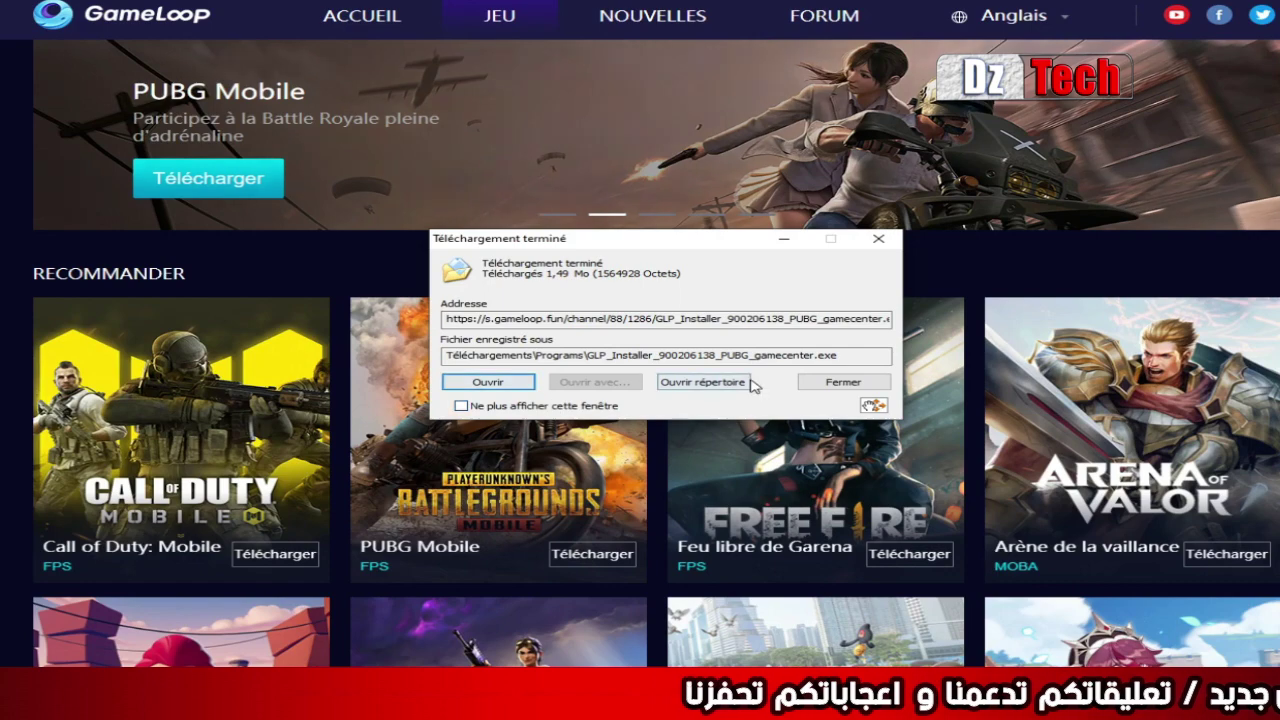
click(706, 383)
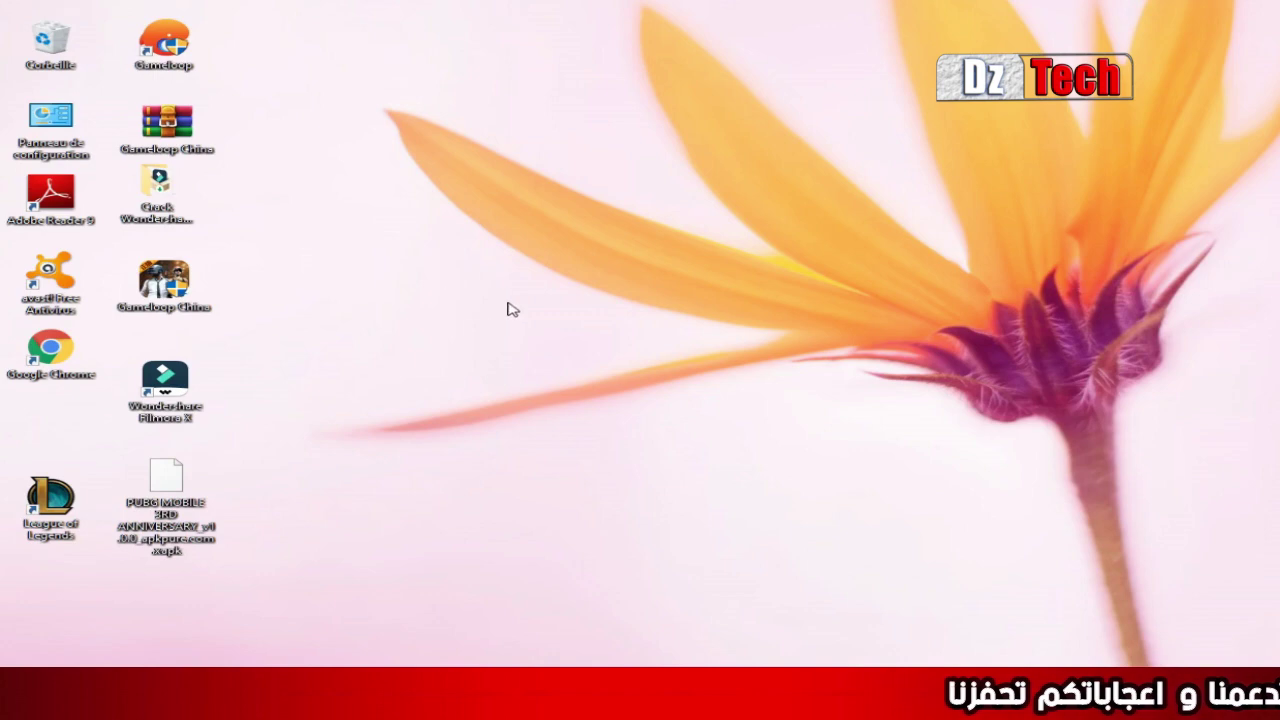
drag(92, 588, 648, 177)
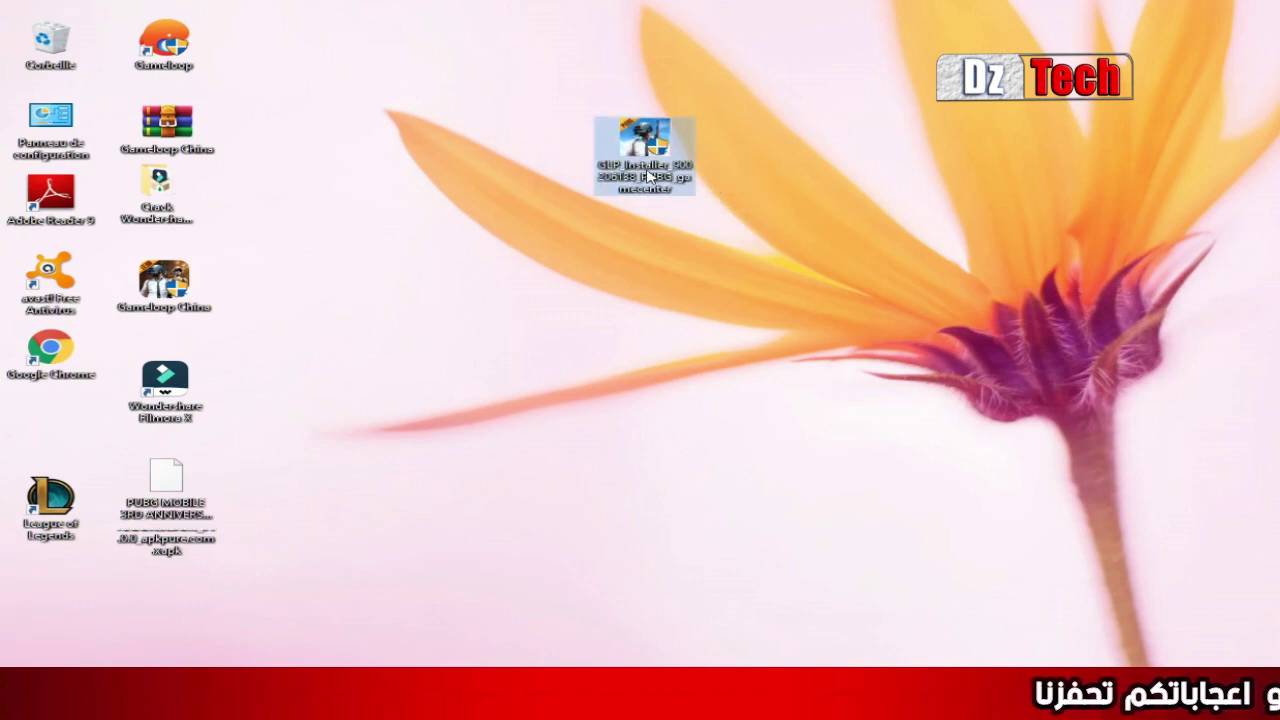
- Launch the GLP_Installer PUBG gamecenter file from the desktop and open GameLoop's Download Manager to check the PUBG MOBILE download
click(620, 440)
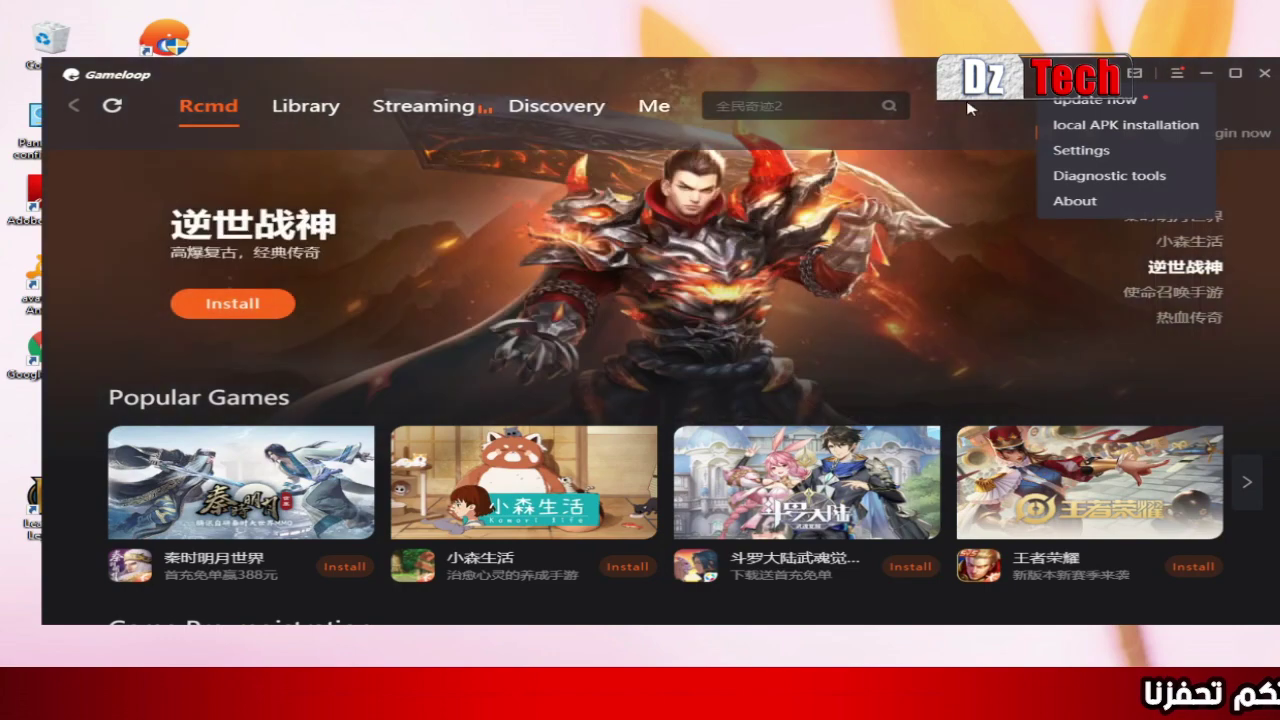
click(1203, 214)
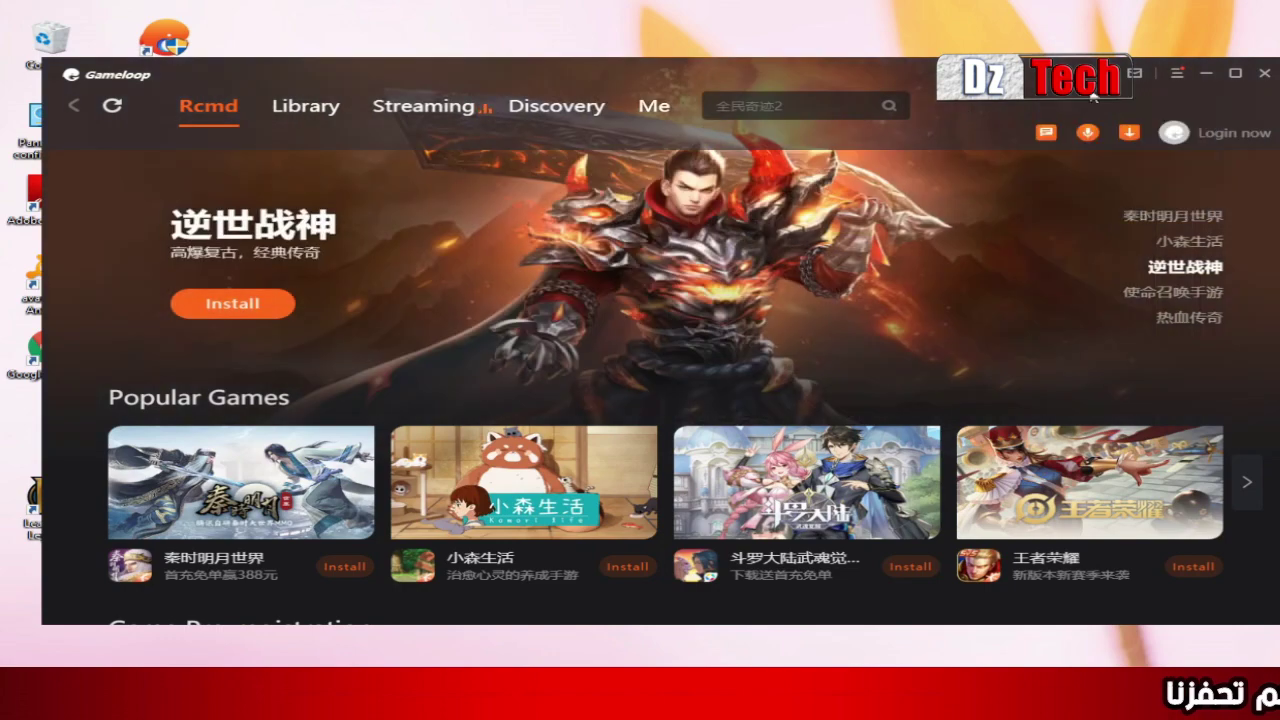
click(1208, 76)
double_click(644, 140)
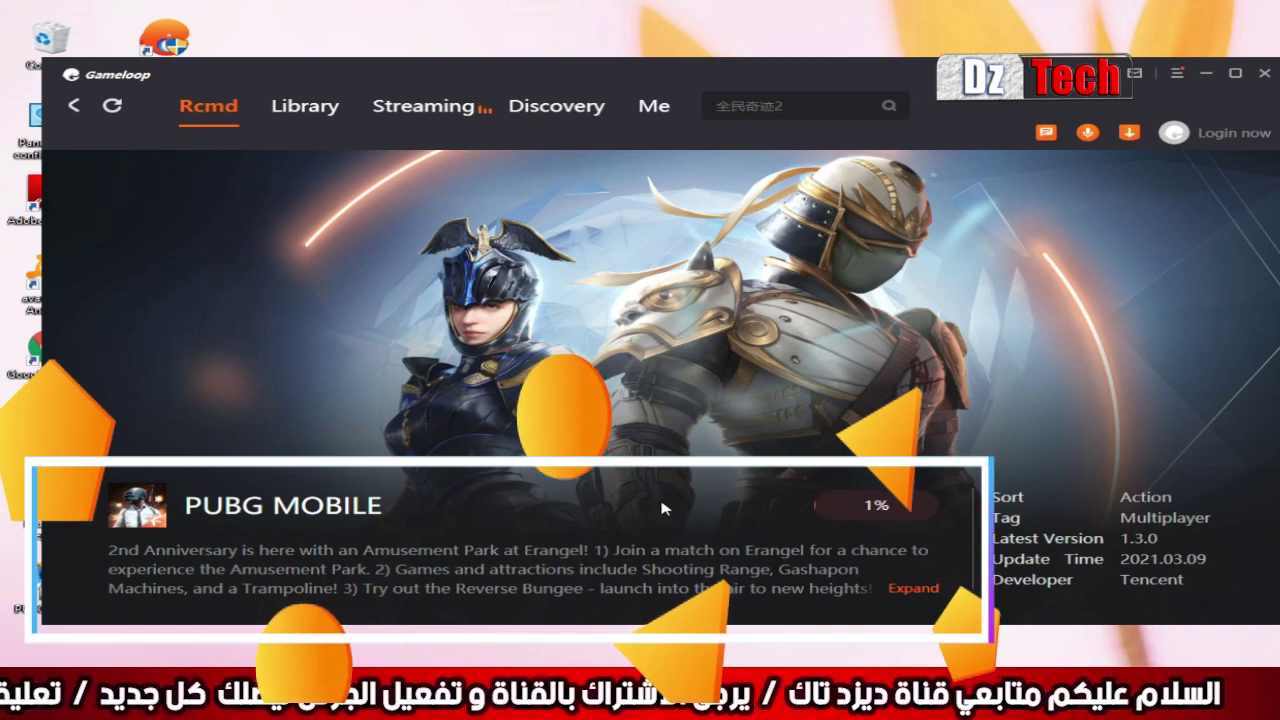
click(1130, 135)
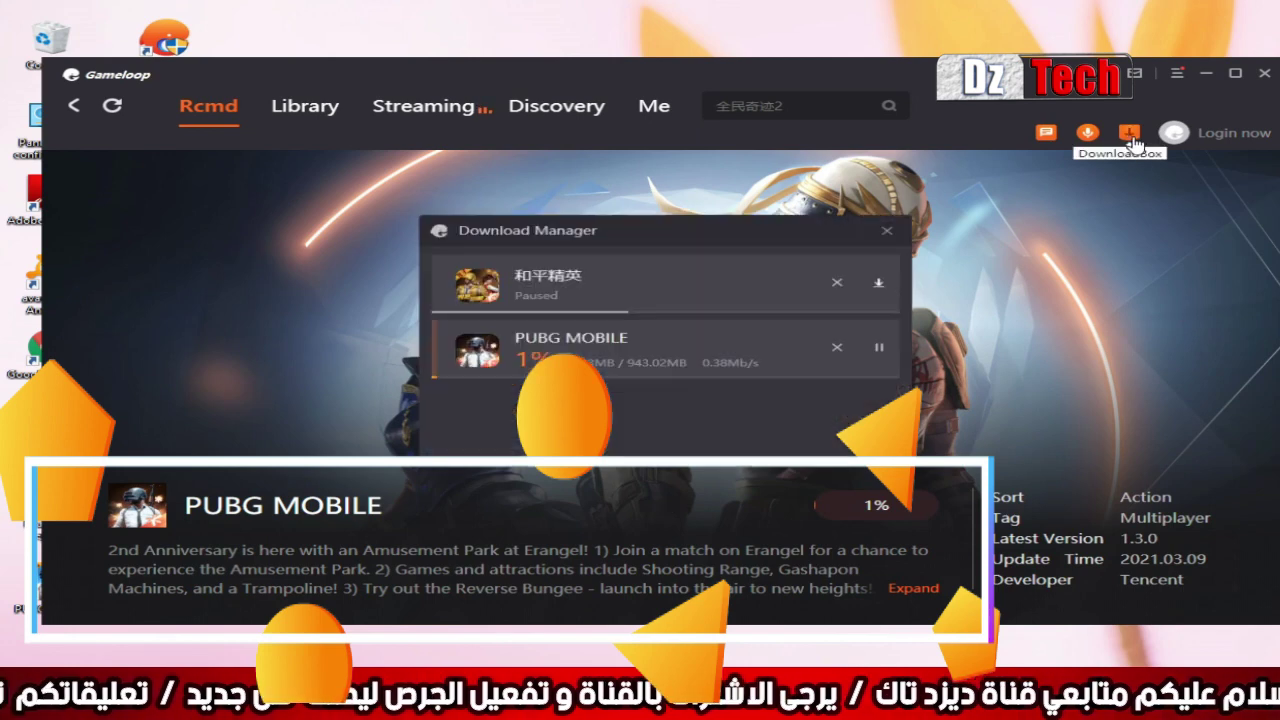